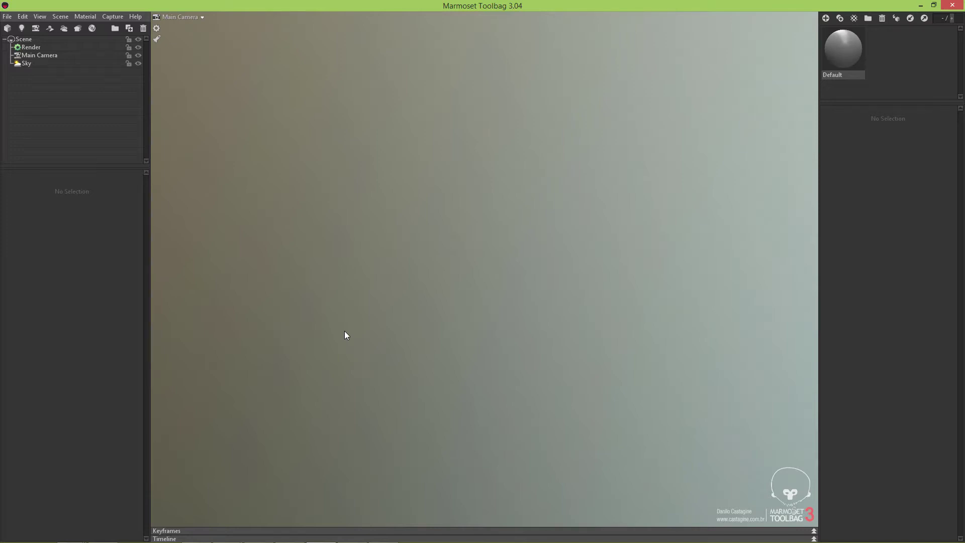
# Step: Import the FireHydrant model from the Marmoset Toolbag 3 course's FireHydrant folder into the scene
pyautogui.click(7, 18)
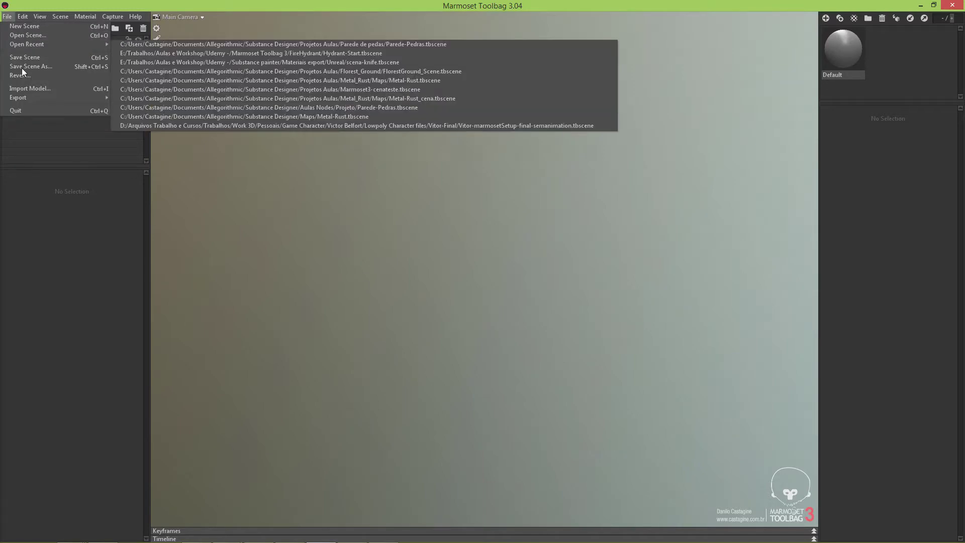
pyautogui.click(25, 88)
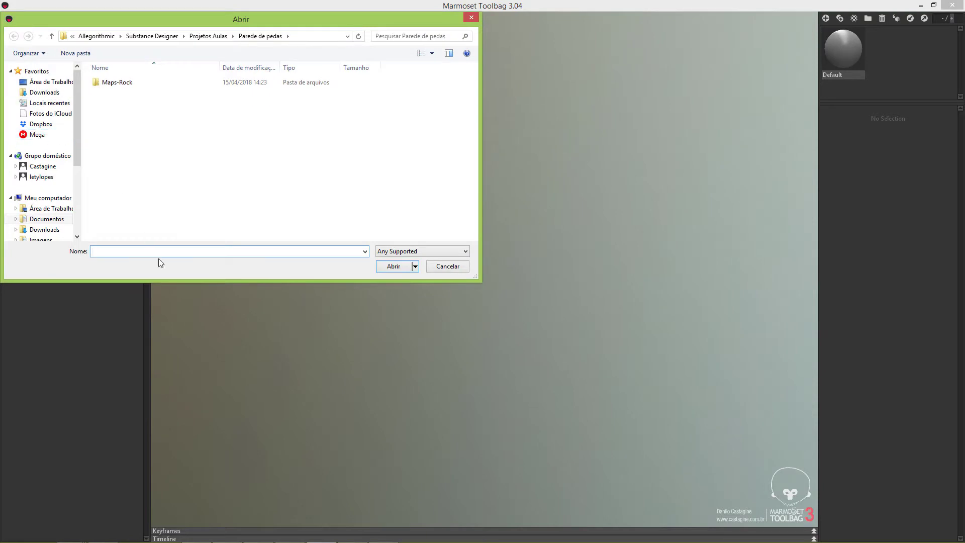
pyautogui.click(125, 103)
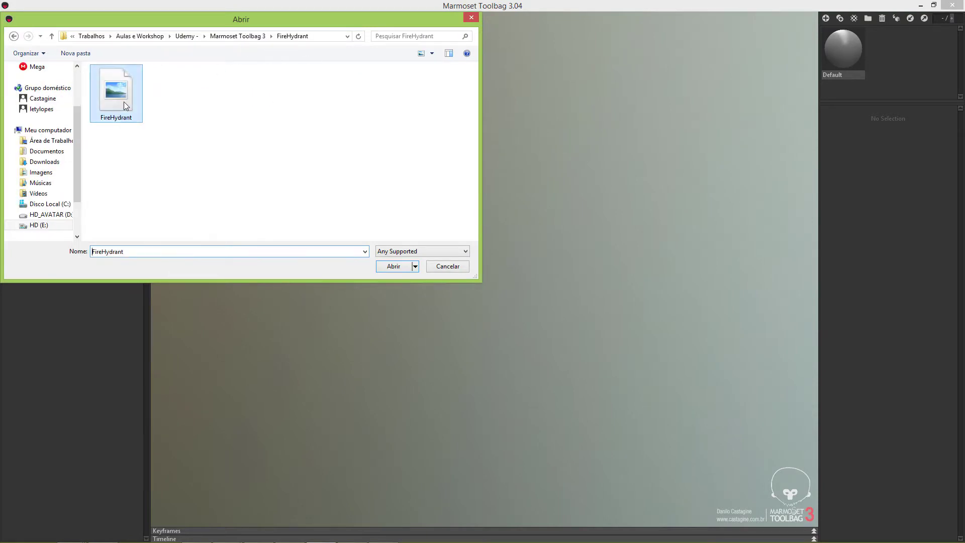
pyautogui.click(390, 269)
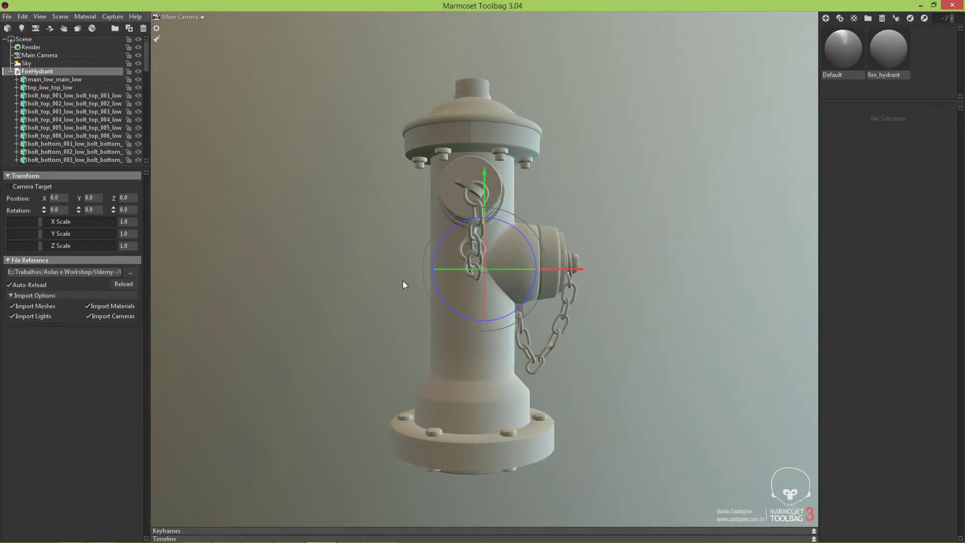
# Step: Examine the imported hydrant from several angles and look through its individual mesh parts in the scene hierarchy
pyautogui.moveTo(636, 315); pyautogui.dragTo(616, 283)
pyautogui.scroll(3, 593, 315)
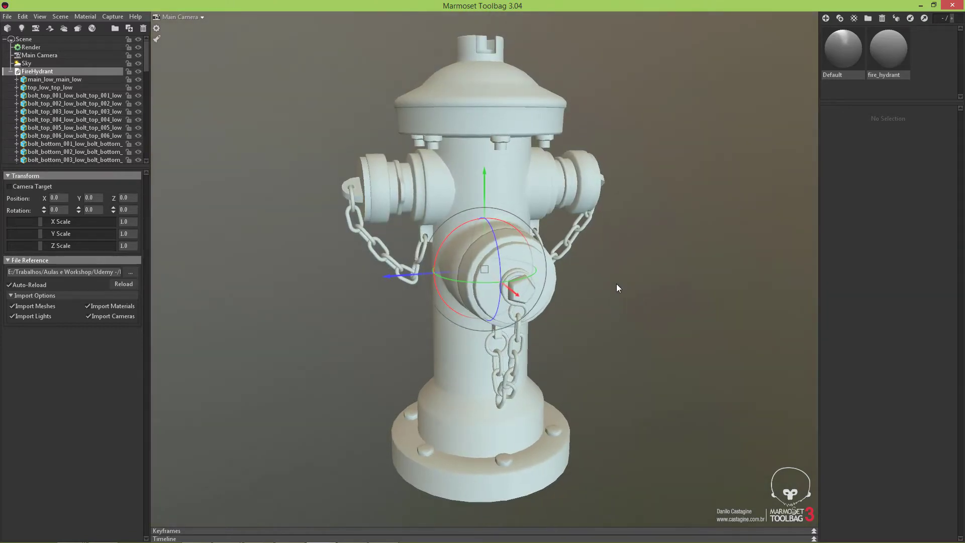
pyautogui.scroll(-4, 597, 276)
pyautogui.moveTo(595, 272); pyautogui.dragTo(619, 293, button='right')
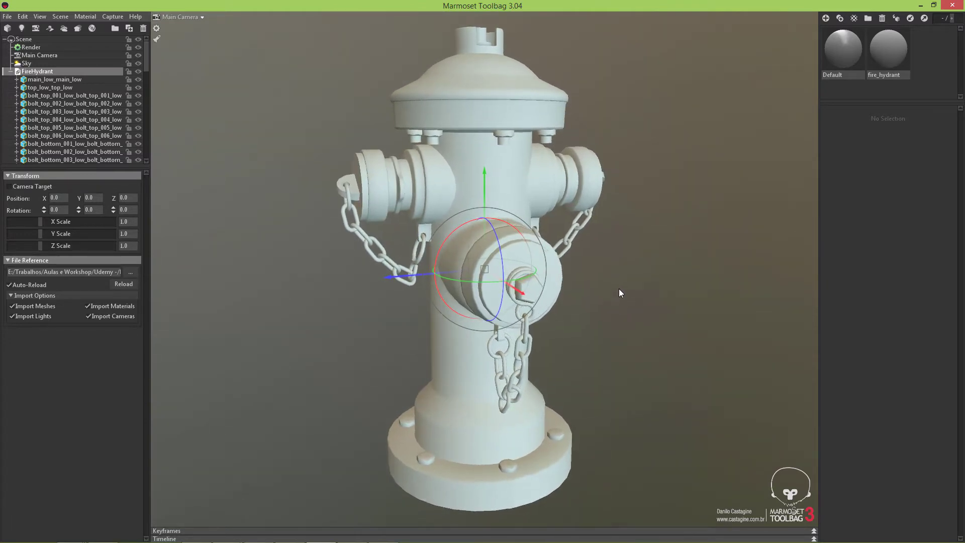
pyautogui.moveTo(145, 62); pyautogui.dragTo(147, 61)
pyautogui.click(48, 86)
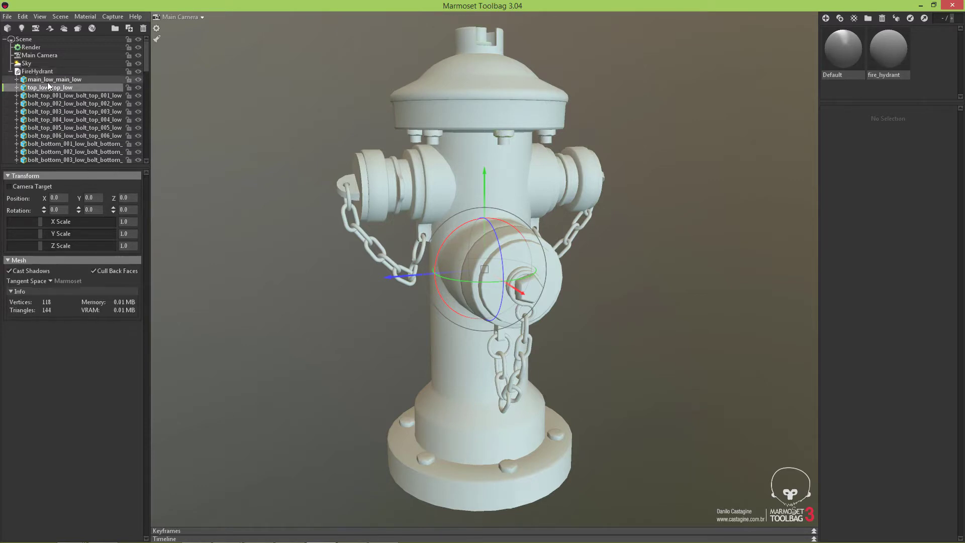
pyautogui.click(49, 119)
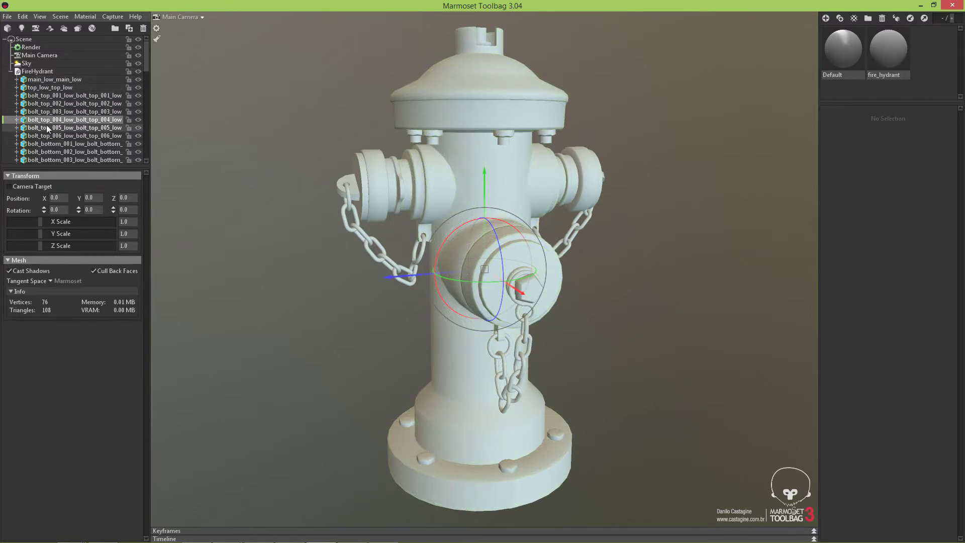
pyautogui.click(45, 151)
pyautogui.scroll(-1, 145, 79)
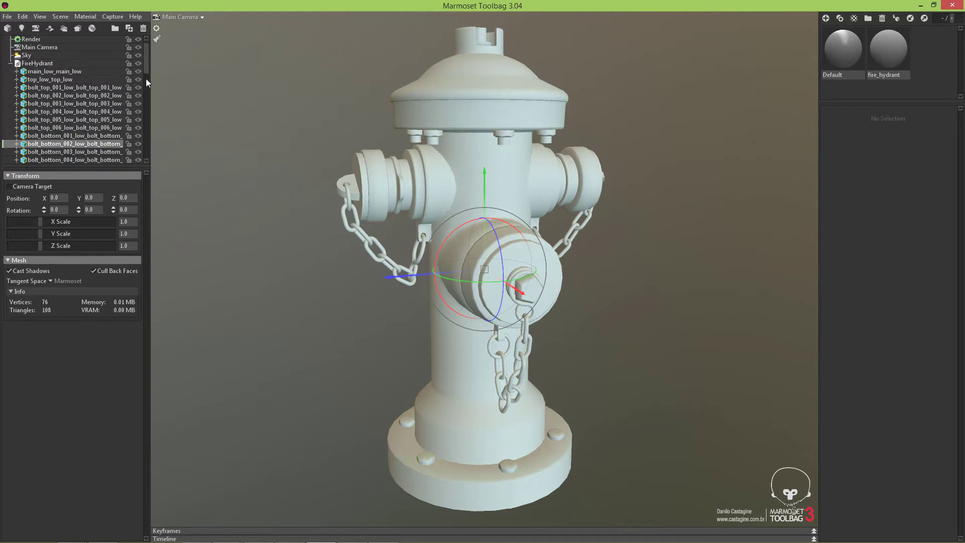
pyautogui.moveTo(146, 79); pyautogui.dragTo(146, 157)
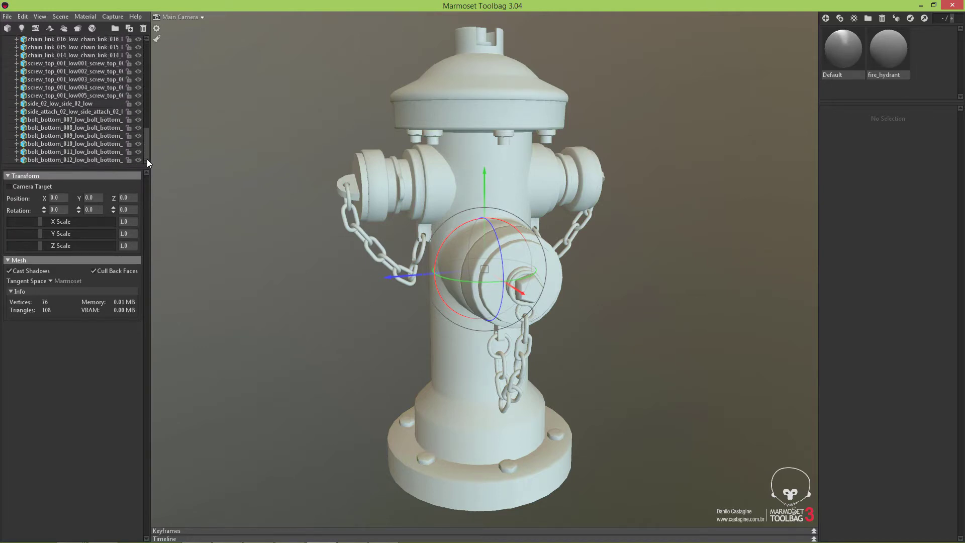
pyautogui.click(345, 221)
pyautogui.click(387, 267)
# Step: Collapse the FireHydrant group in the scene hierarchy and check the group's transform and file reference settings
pyautogui.moveTo(146, 138); pyautogui.dragTo(145, 52)
pyautogui.click(8, 72)
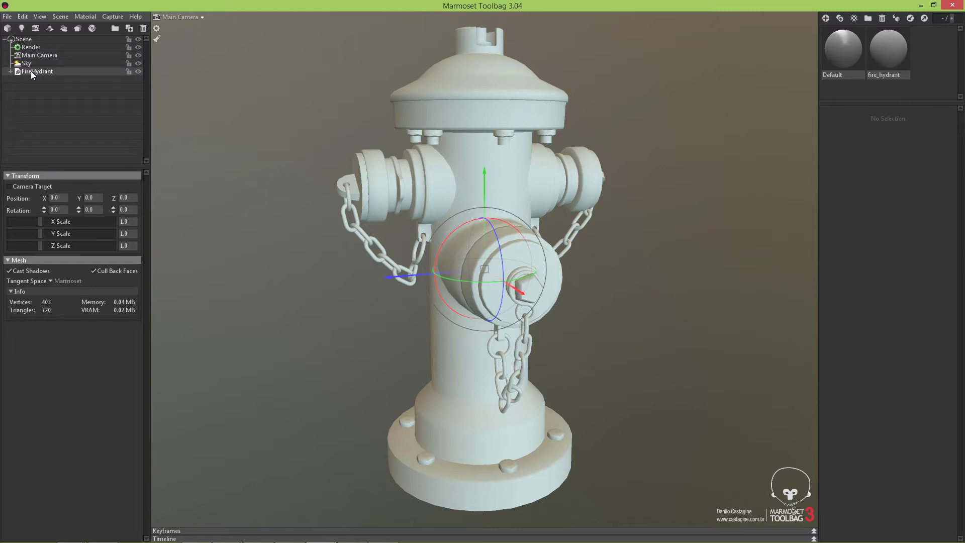
pyautogui.click(54, 94)
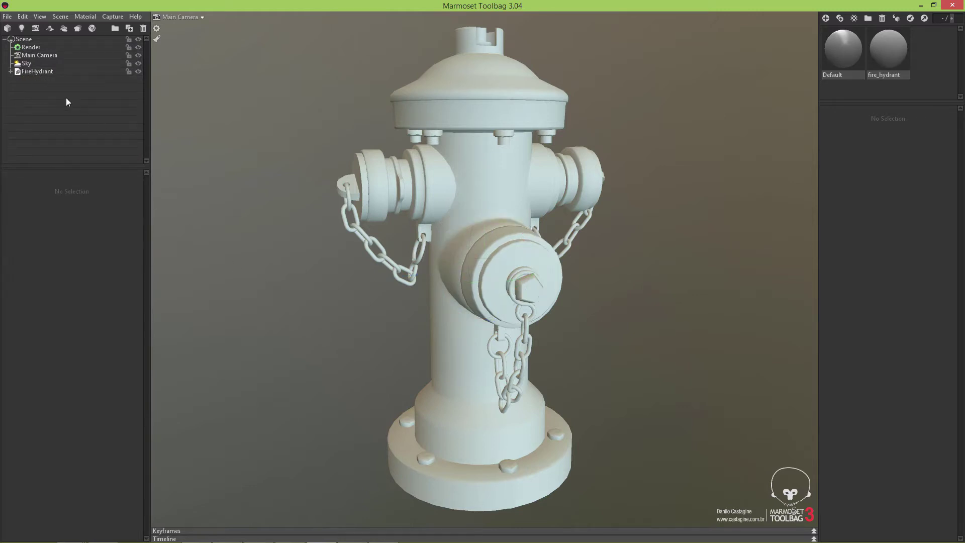
pyautogui.click(49, 74)
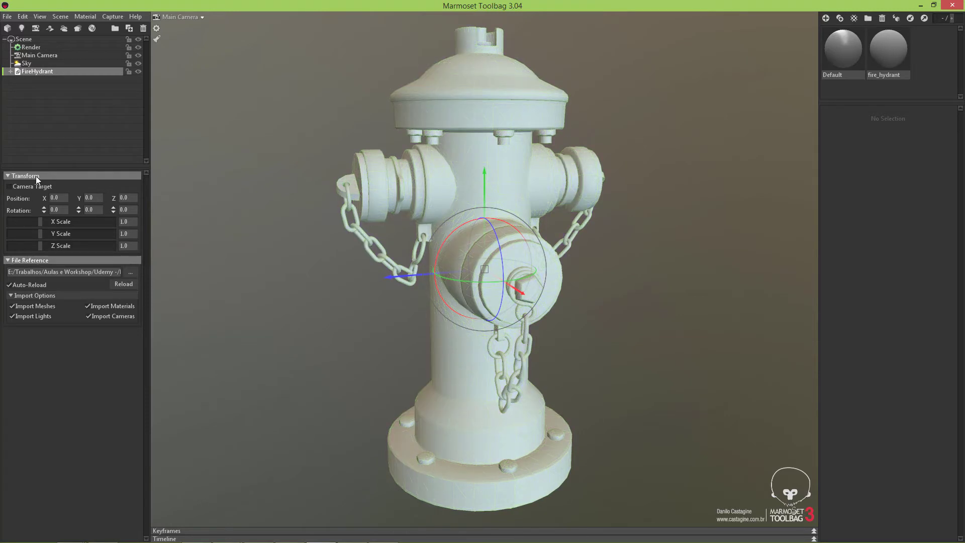
pyautogui.click(35, 176)
pyautogui.click(33, 89)
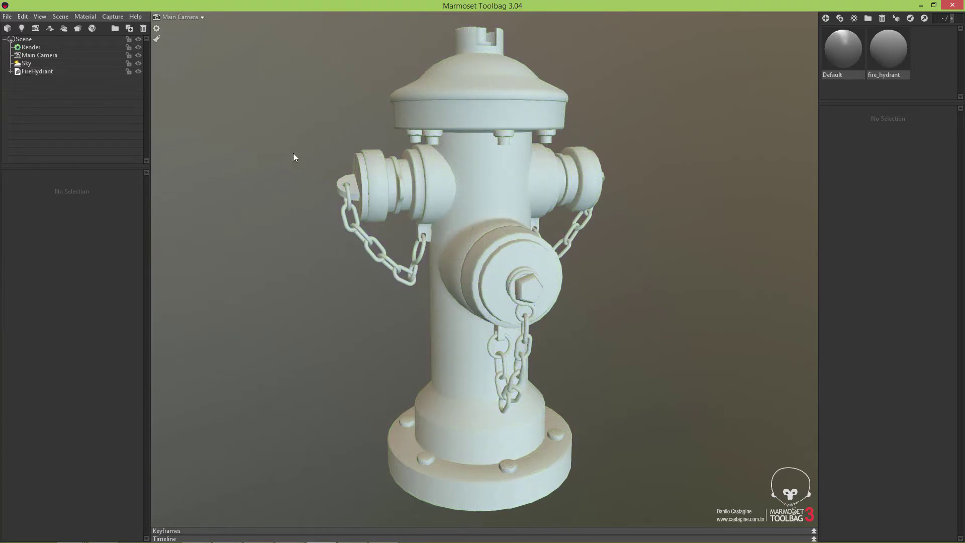
# Step: Compare the Default and fire_hydrant materials, and delete the Default material from the scene
pyautogui.click(847, 54)
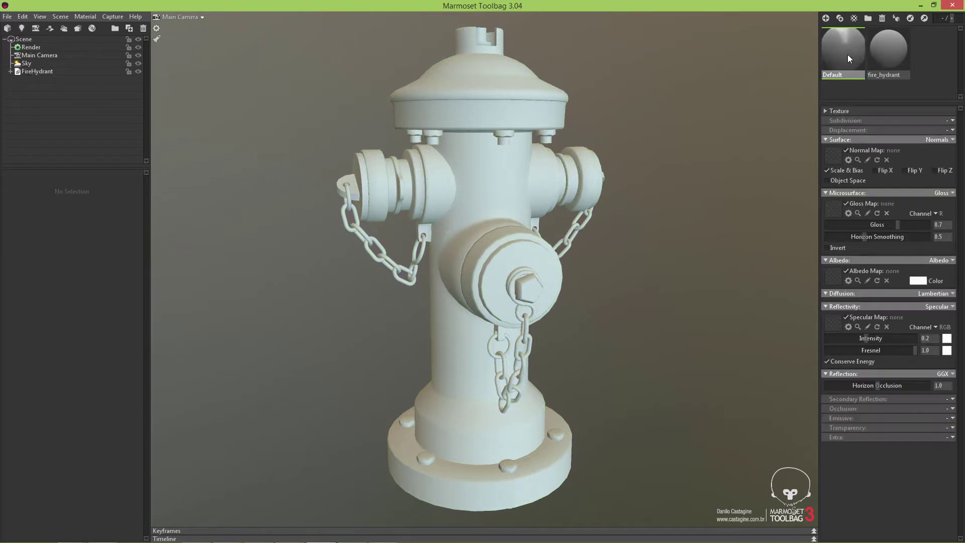
pyautogui.click(884, 52)
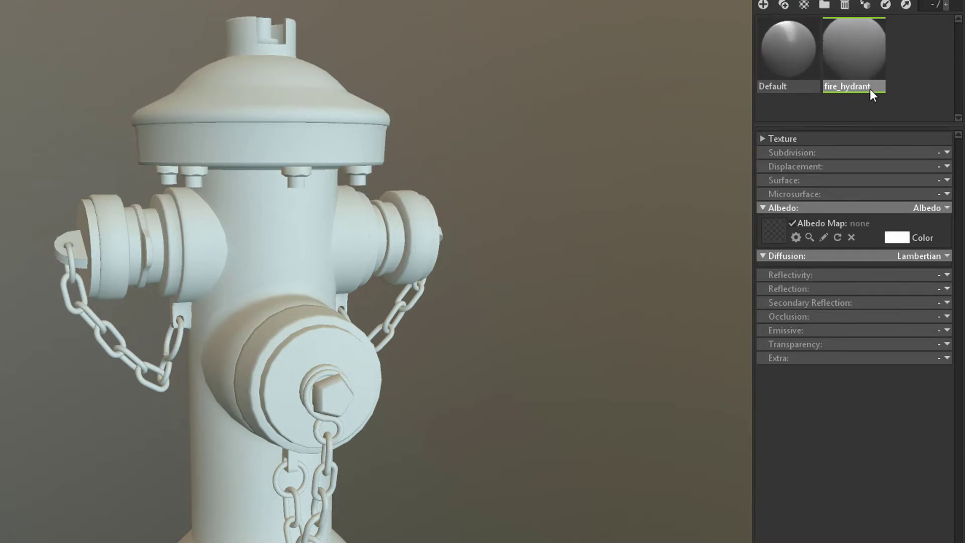
pyautogui.click(775, 59)
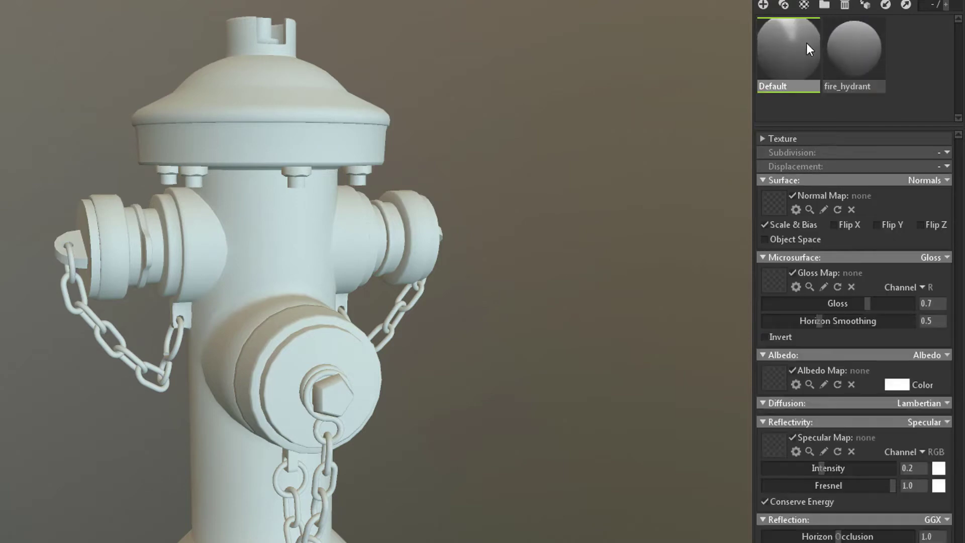
pyautogui.click(845, 6)
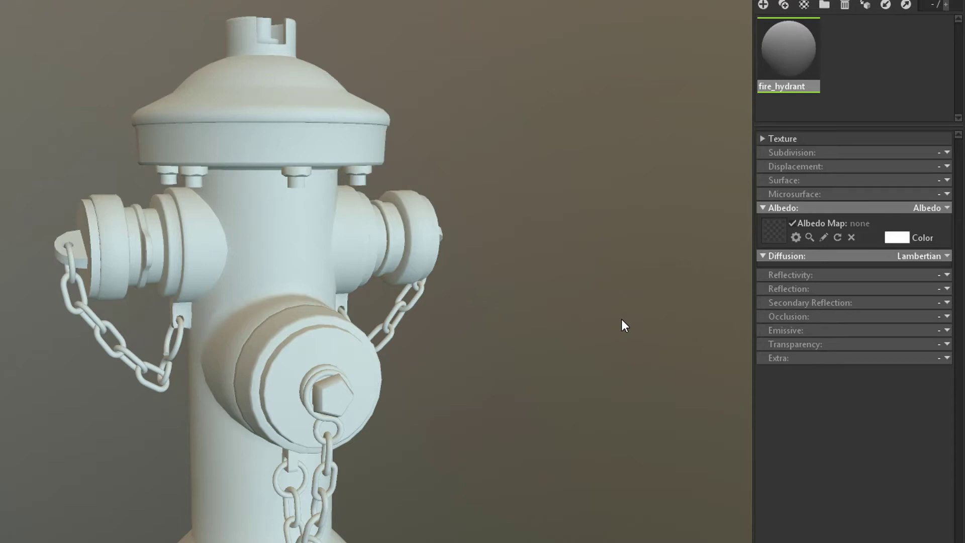
# Step: Switch to File Explorer and preview the hydrant's Roughness, Normal and Normal_DirectX texture maps in the FireHydrant folder
pyautogui.hotkey('alt', 'Tab')
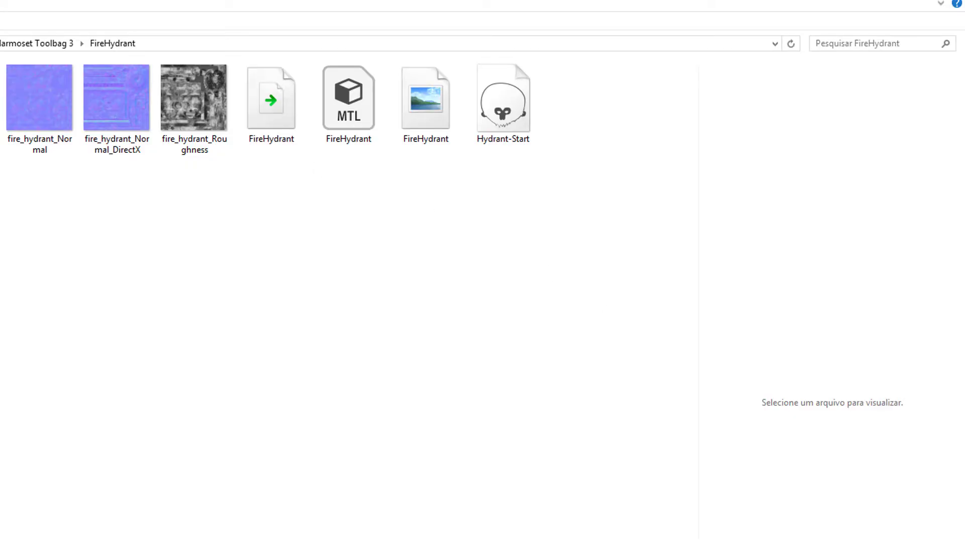
pyautogui.moveTo(2, 179); pyautogui.dragTo(179, 102)
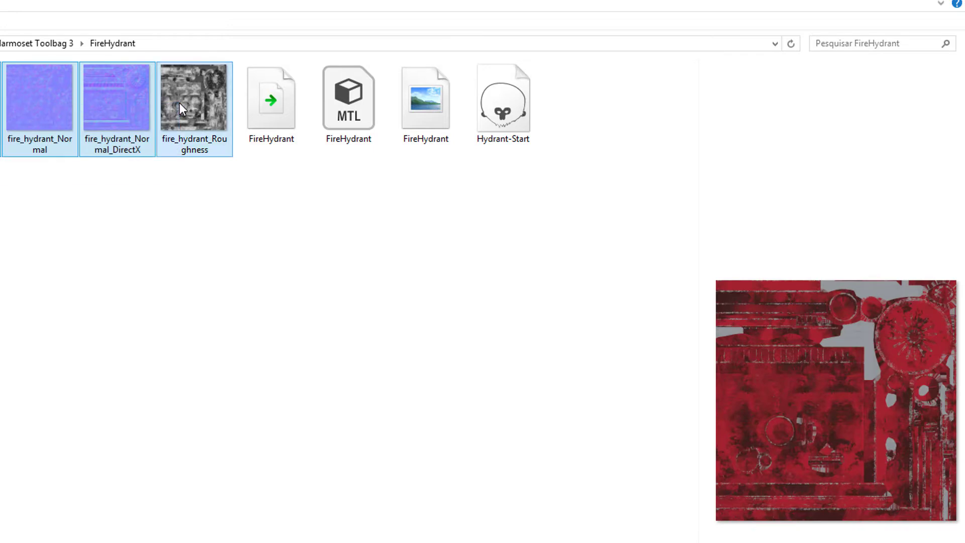
pyautogui.click(228, 221)
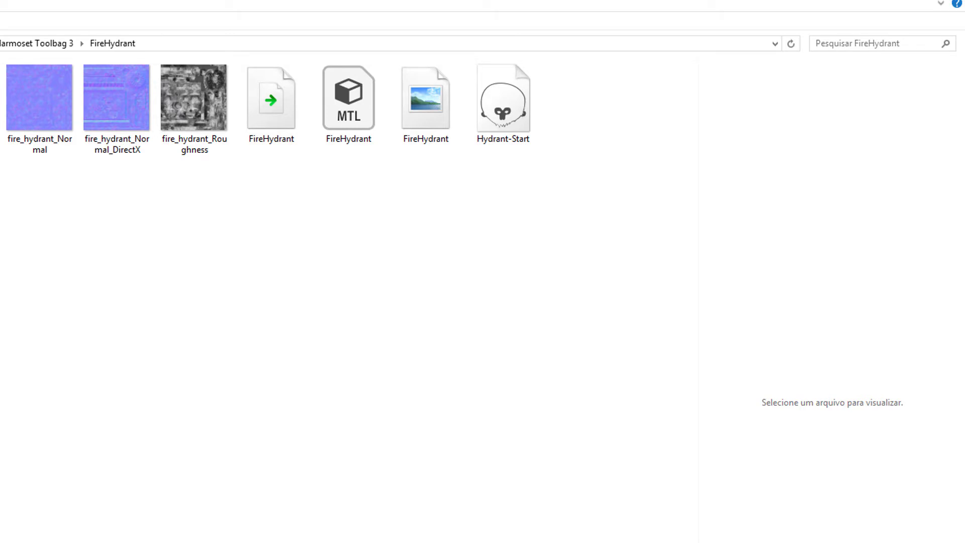
pyautogui.moveTo(0, 178); pyautogui.dragTo(189, 99)
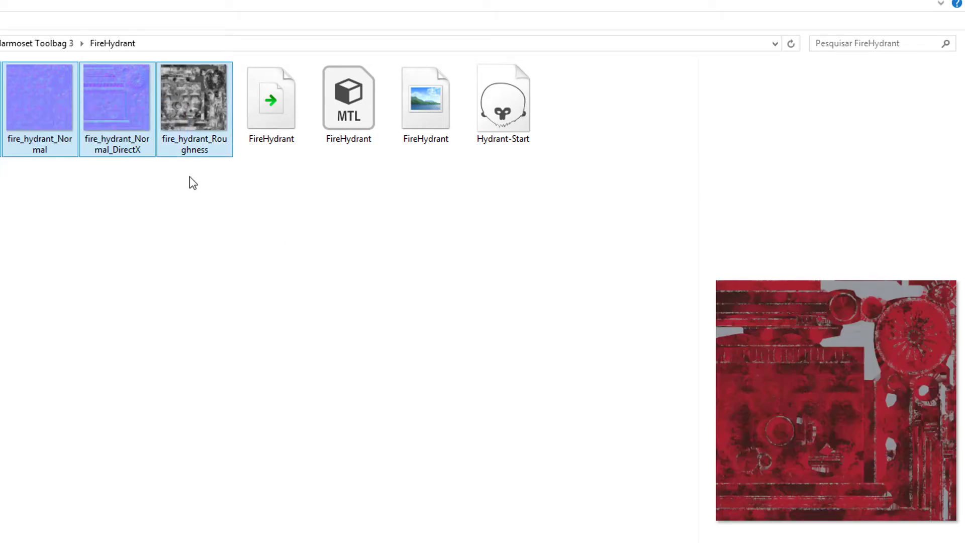
pyautogui.click(209, 104)
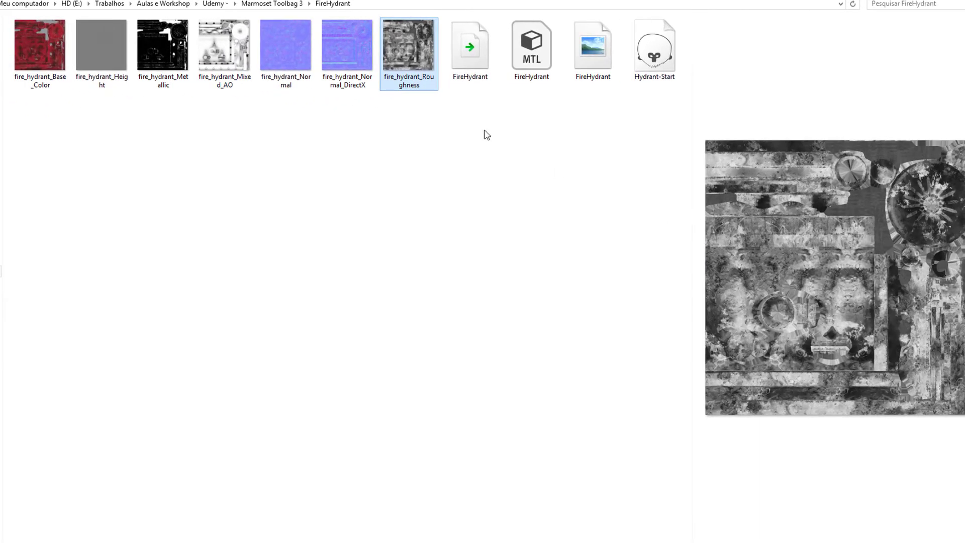
pyautogui.click(326, 54)
pyautogui.keyDown('ctrl'); pyautogui.click(284, 50); pyautogui.keyUp('ctrl')
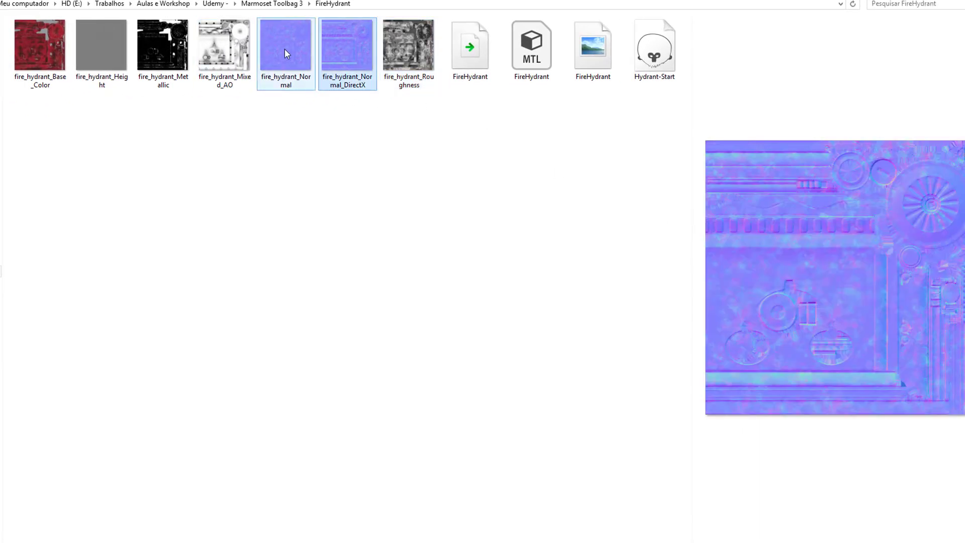
pyautogui.click(285, 49)
pyautogui.click(334, 48)
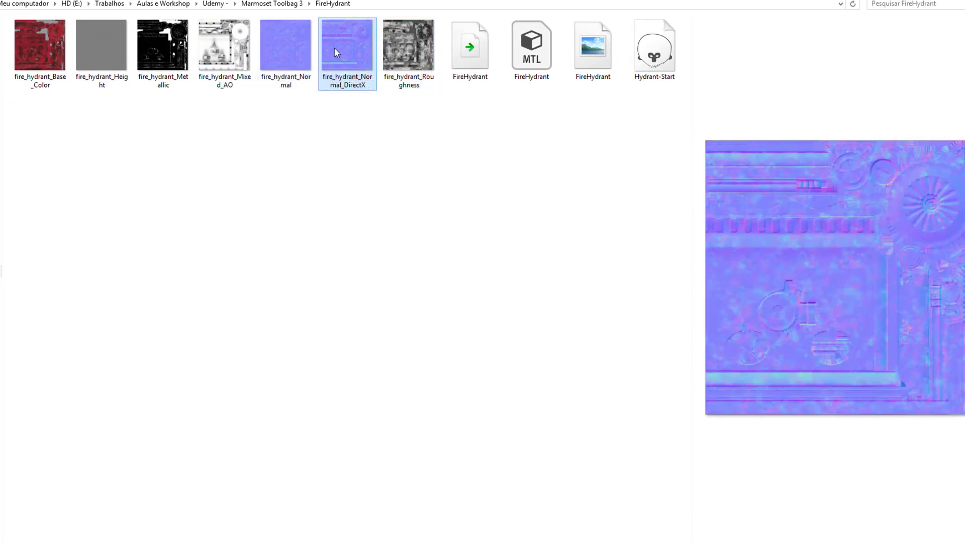
# Step: Preview the hydrant's Mixed_AO, Metallic, Height and Base_Color maps, and review the full set of texture files
pyautogui.click(223, 58)
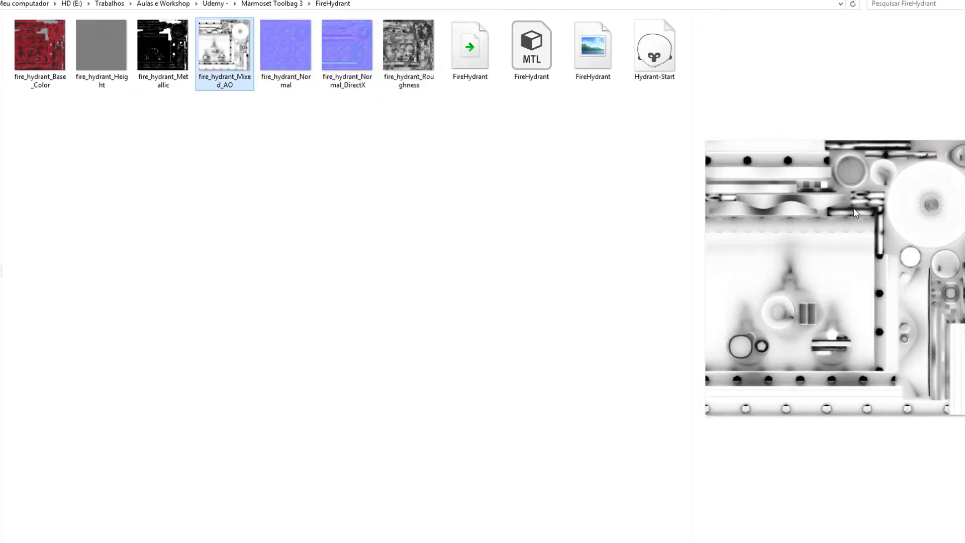
pyautogui.click(166, 69)
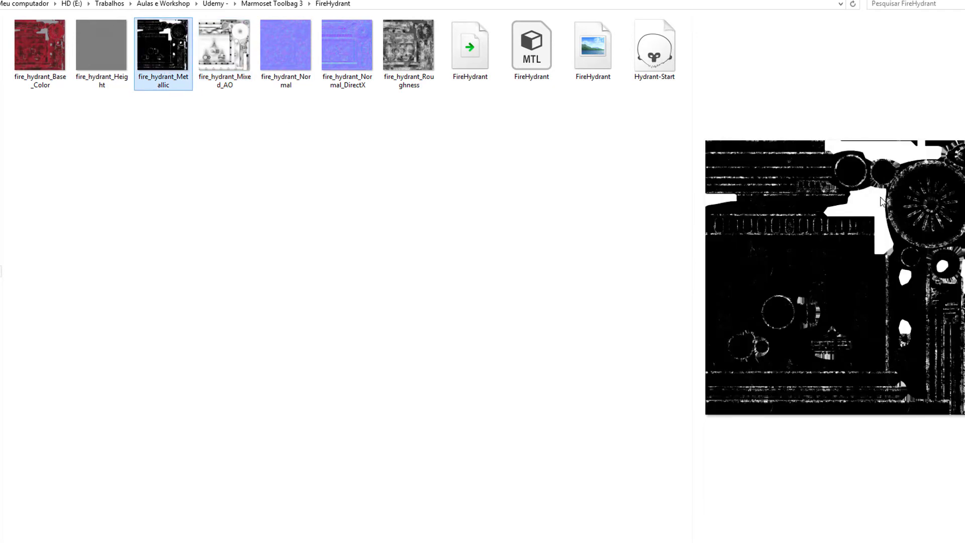
pyautogui.click(86, 54)
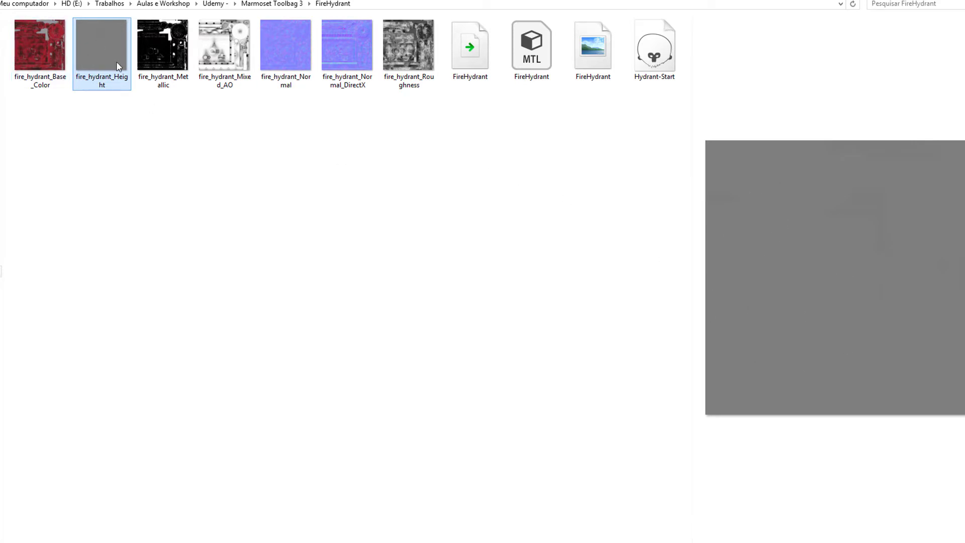
pyautogui.click(47, 51)
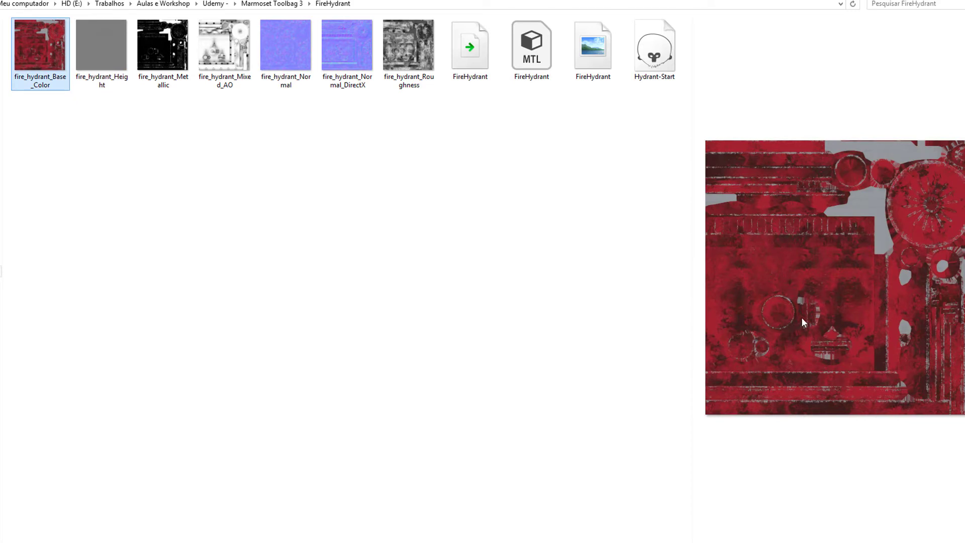
pyautogui.click(500, 208)
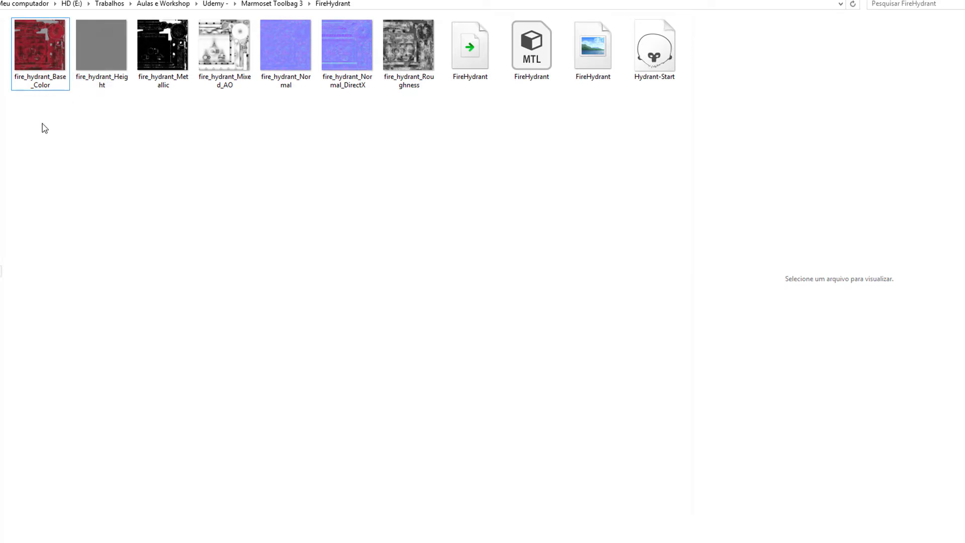
pyautogui.moveTo(176, 93); pyautogui.dragTo(364, 69)
pyautogui.moveTo(429, 136); pyautogui.dragTo(44, 55)
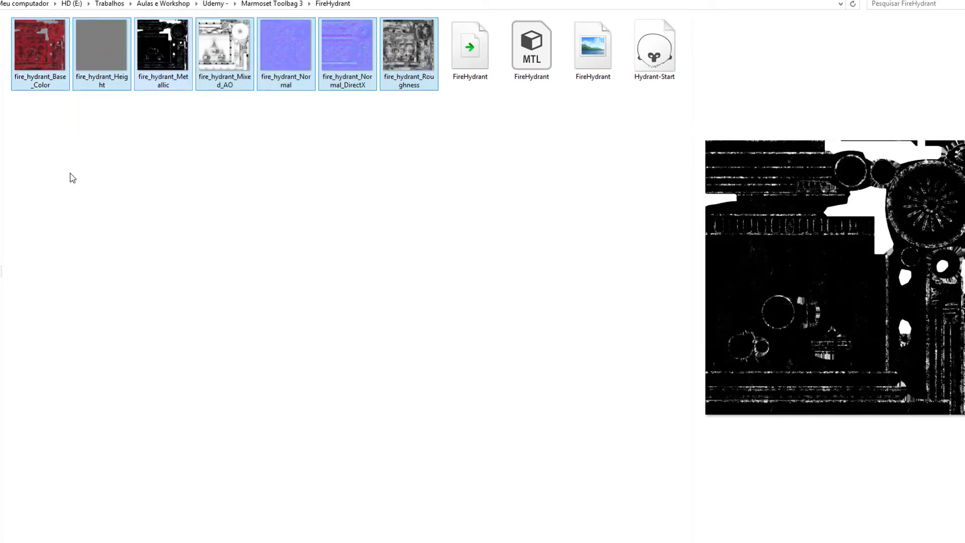
pyautogui.click(224, 238)
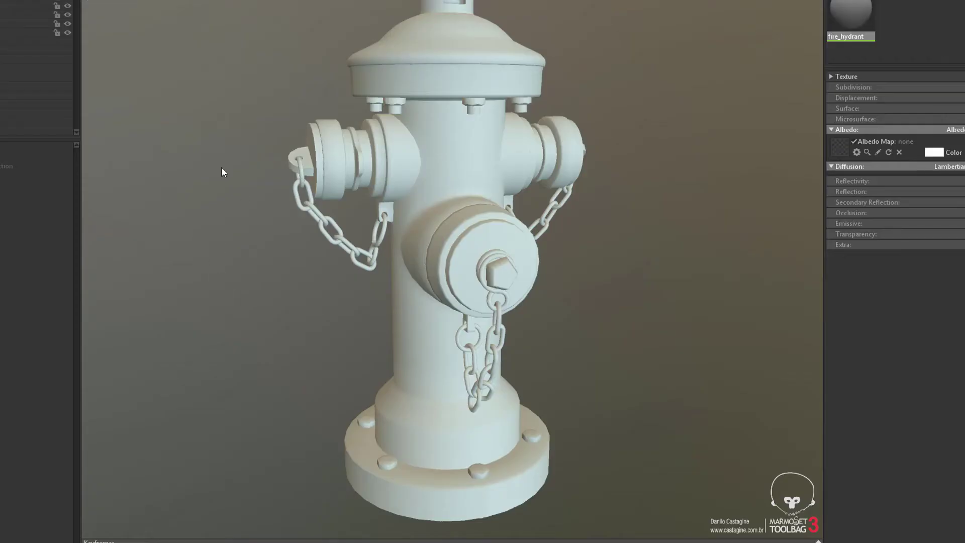
# Step: Switch to the web browser and open the courses and tutorials page of the artist's portfolio website
pyautogui.hotkey('alt', 'Tab')
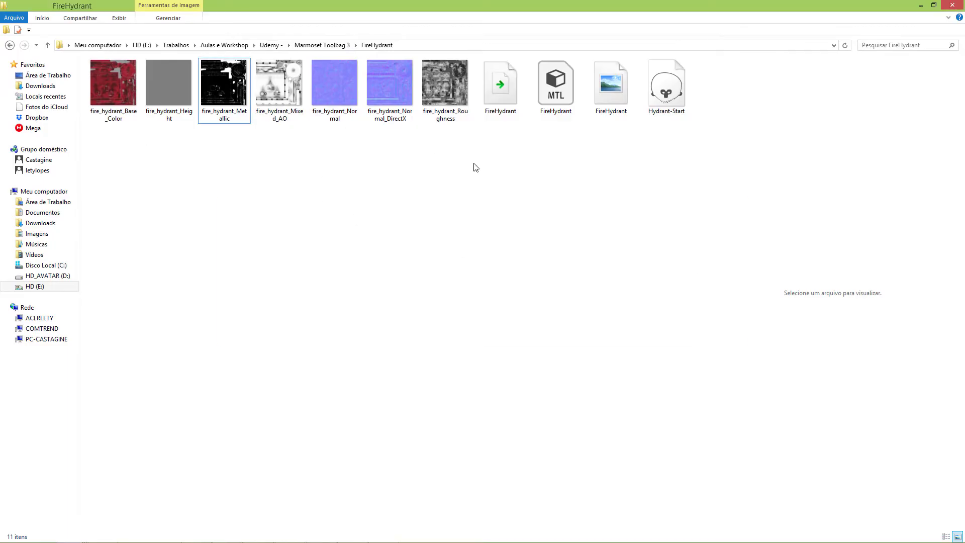
pyautogui.hotkey('alt', 'Tab')
pyautogui.press('Tab')
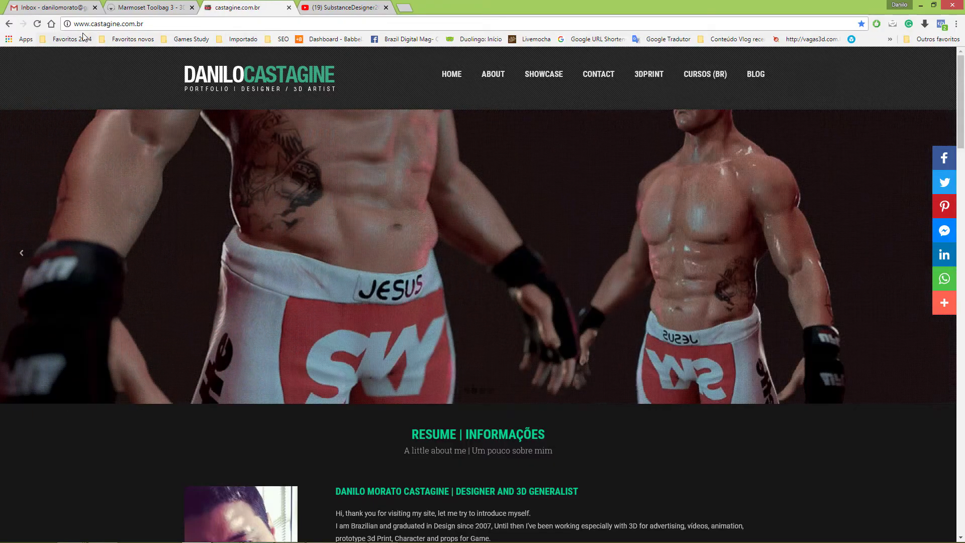
pyautogui.click(108, 24)
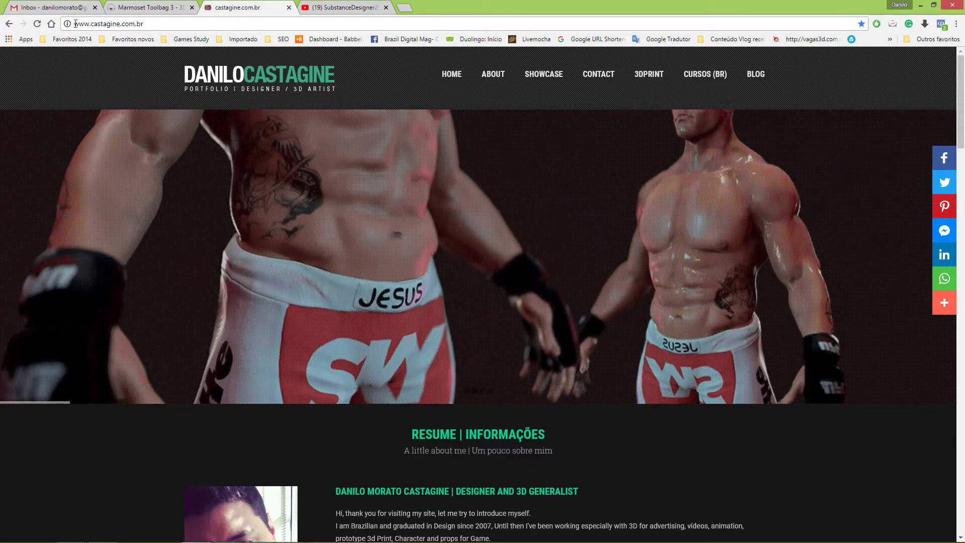
pyautogui.press('Return')
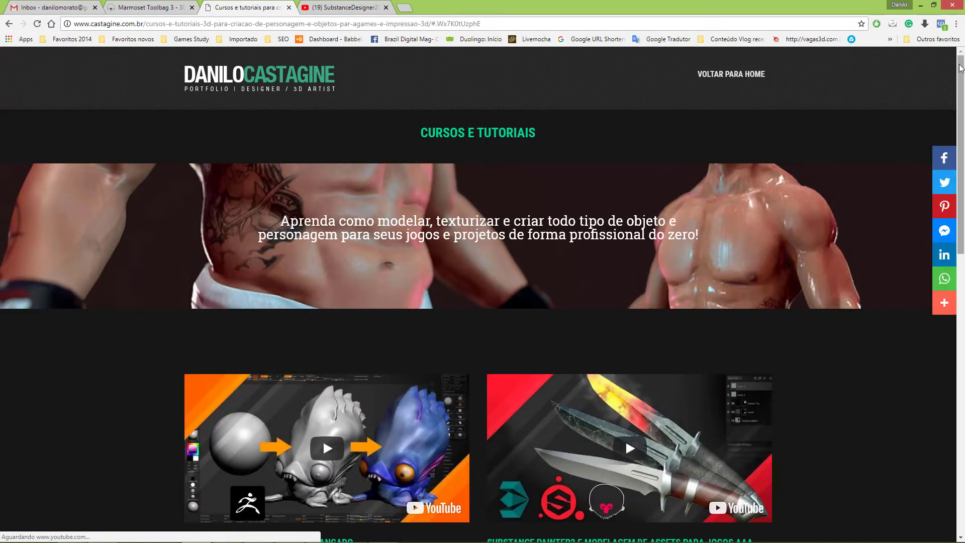
# Step: Review the ZBrush, Substance Painter, Substance Designer and Marvelous Designer courses on the page, and return to Marmoset Toolbag
pyautogui.moveTo(959, 74); pyautogui.dragTo(959, 178)
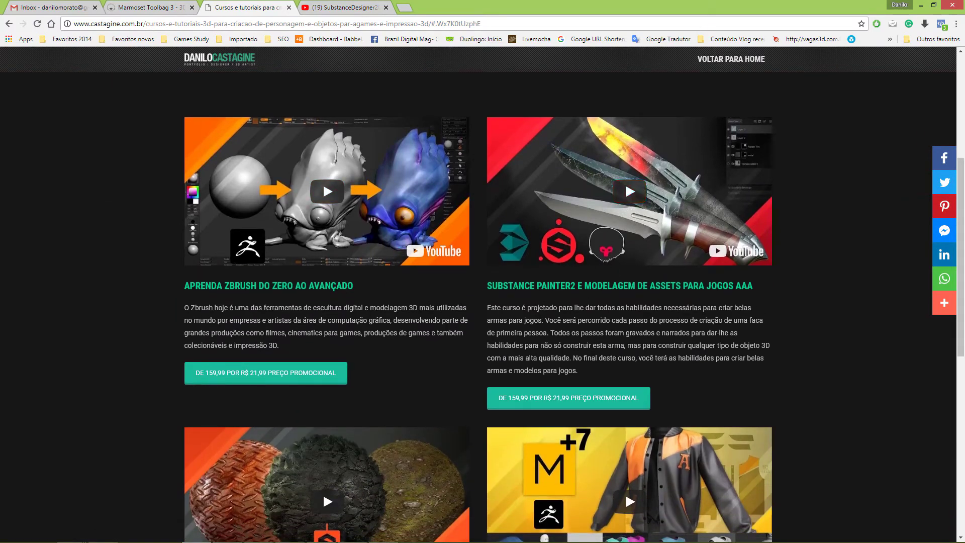
pyautogui.moveTo(486, 285)
pyautogui.mouseDown()
pyautogui.moveTo(642, 308)
pyautogui.moveTo(738, 288)
pyautogui.mouseUp()
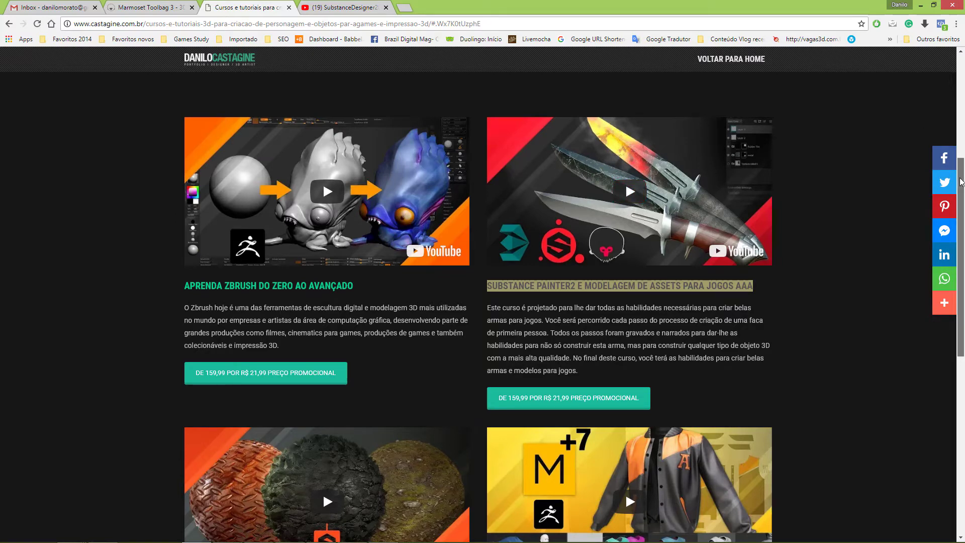
pyautogui.moveTo(960, 161); pyautogui.dragTo(962, 206)
pyautogui.click(772, 234)
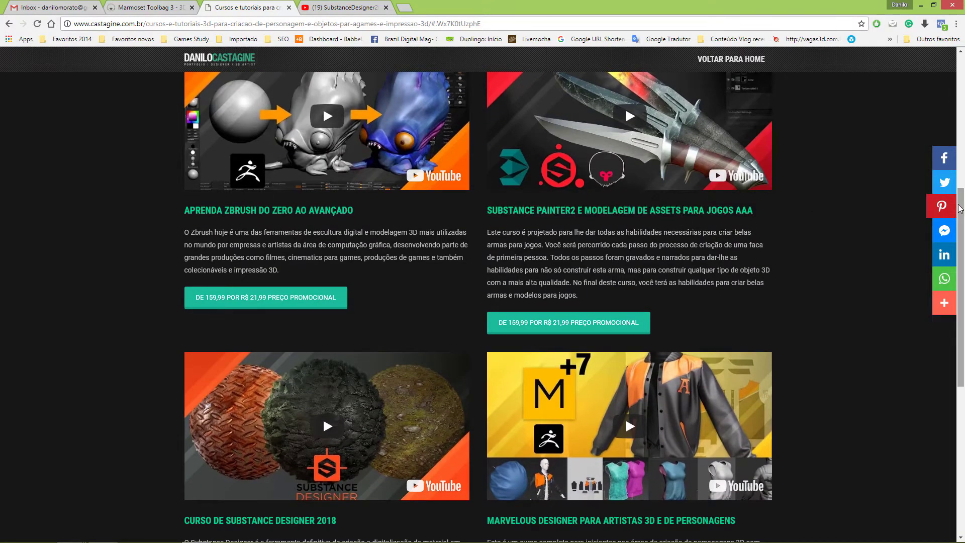
pyautogui.scroll(-3, 311, 314)
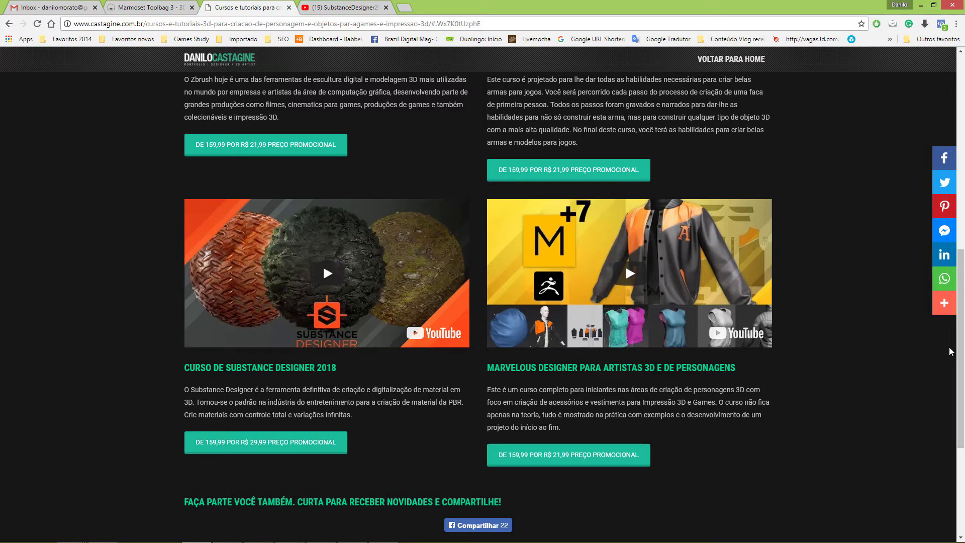
pyautogui.moveTo(958, 352)
pyautogui.mouseDown()
pyautogui.moveTo(957, 292)
pyautogui.moveTo(949, 354)
pyautogui.mouseUp()
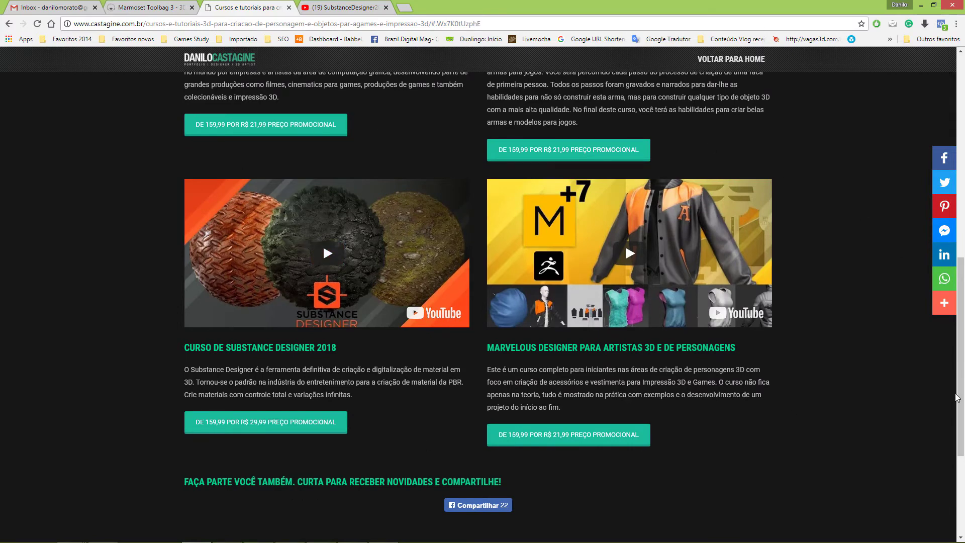
pyautogui.scroll(4, 290, 123)
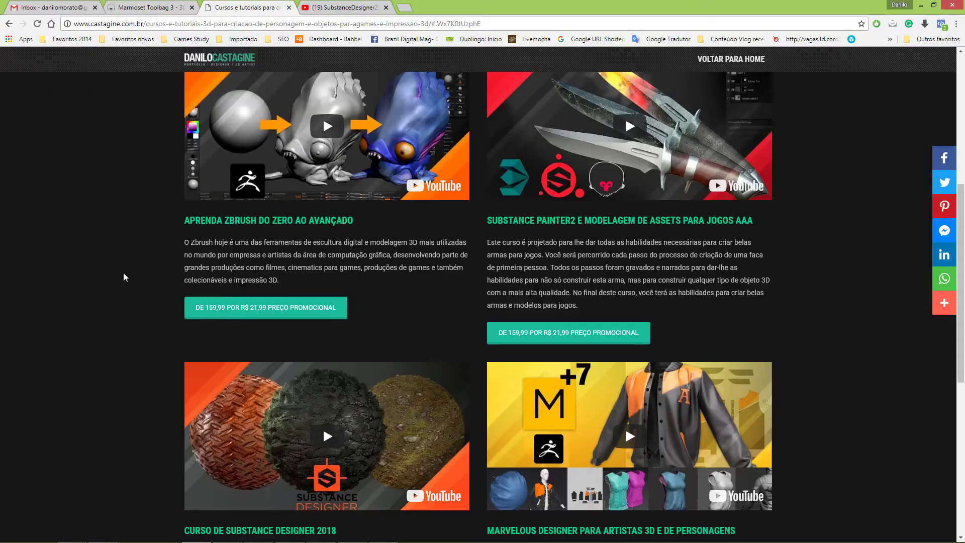
pyautogui.hotkey('alt', 'Tab')
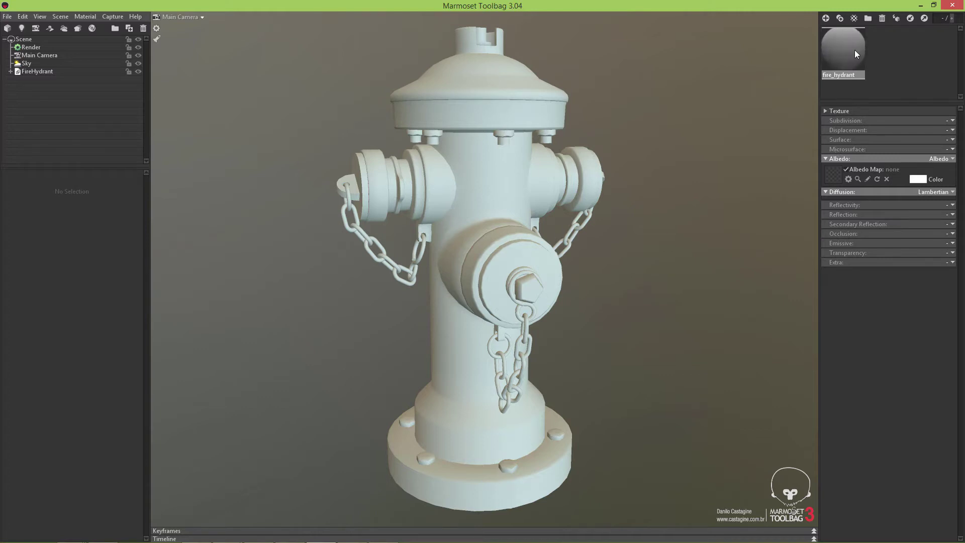
# Step: Set the reflectivity of the Default material to Metalness and check the hydrant's metallic look
pyautogui.click(826, 159)
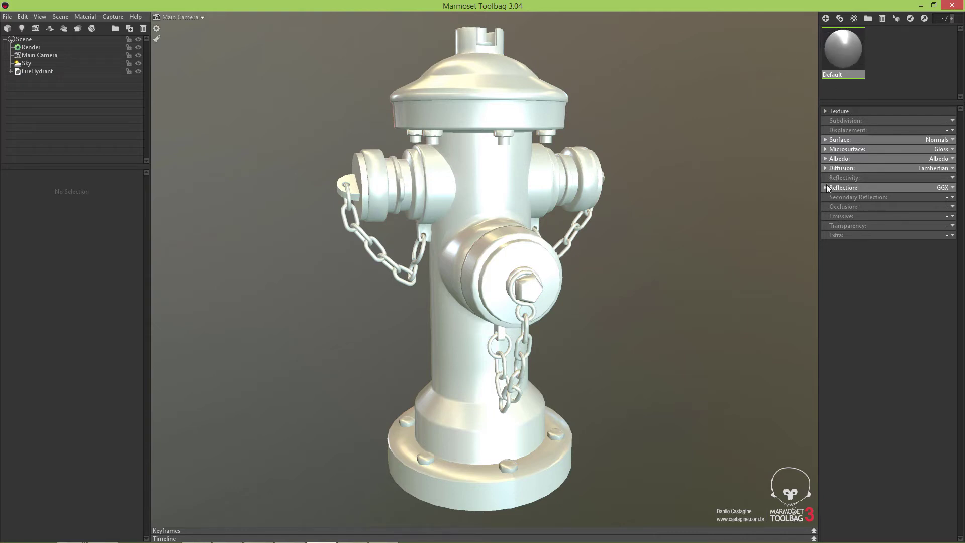
pyautogui.click(953, 179)
pyautogui.click(904, 209)
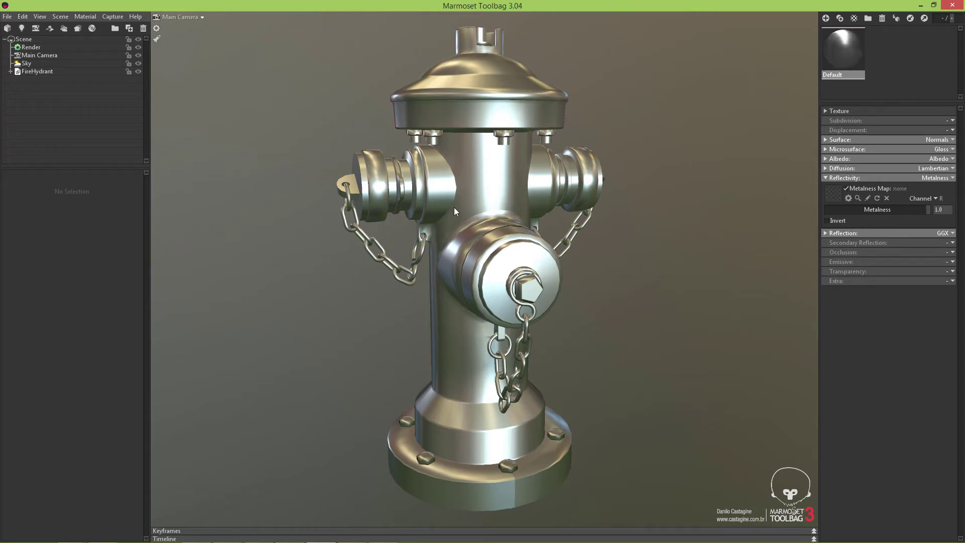
pyautogui.moveTo(626, 277)
pyautogui.mouseDown(button='right')
pyautogui.moveTo(626, 345)
pyautogui.moveTo(617, 243)
pyautogui.moveTo(618, 267)
pyautogui.mouseUp(button='right')
pyautogui.keyDown('shift'); pyautogui.moveTo(687, 284); pyautogui.dragTo(654, 246, button='right'); pyautogui.keyUp('shift')
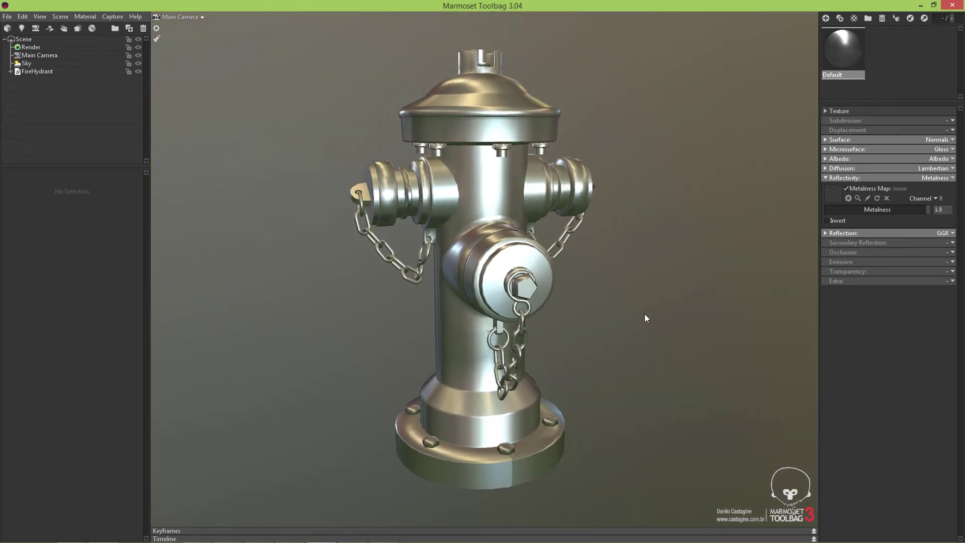
pyautogui.moveTo(637, 302); pyautogui.dragTo(688, 284, button='right')
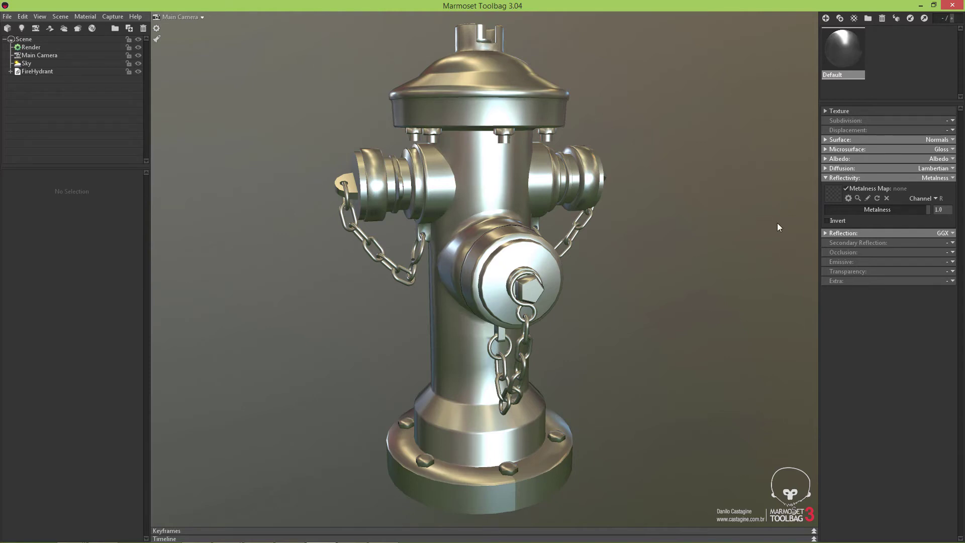
# Step: Load the fire_hydrant_Metallic texture as the material's metalness map and inspect the chains and worn edges up close
pyautogui.click(835, 194)
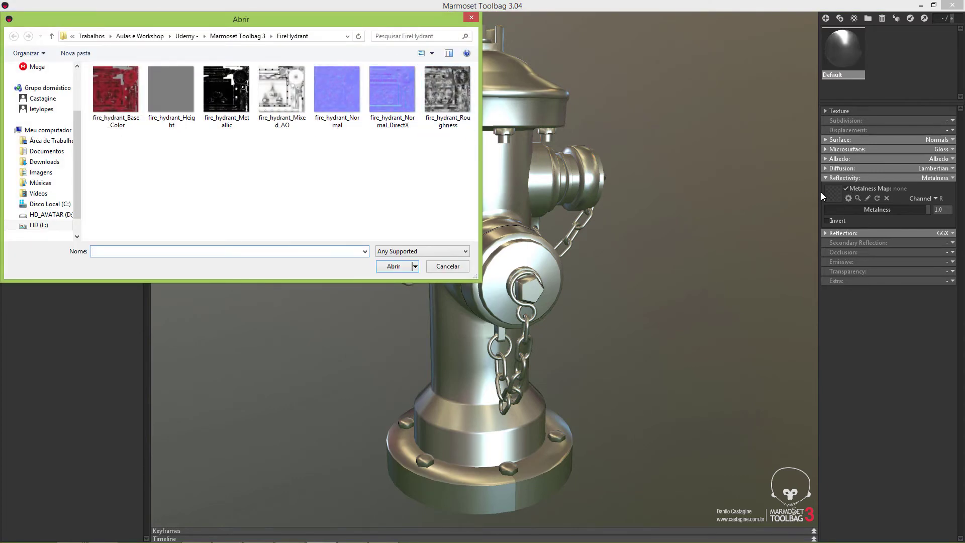
pyautogui.click(226, 95)
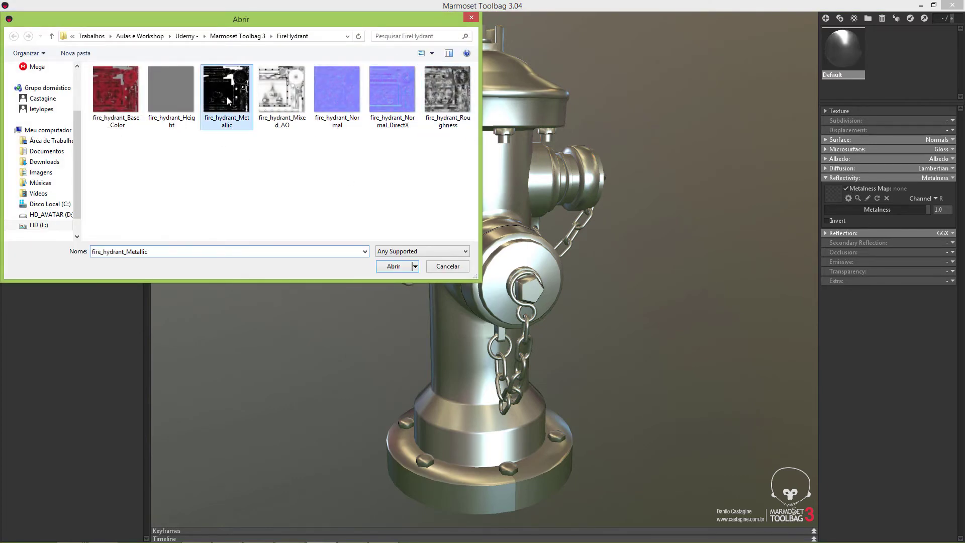
pyautogui.click(391, 267)
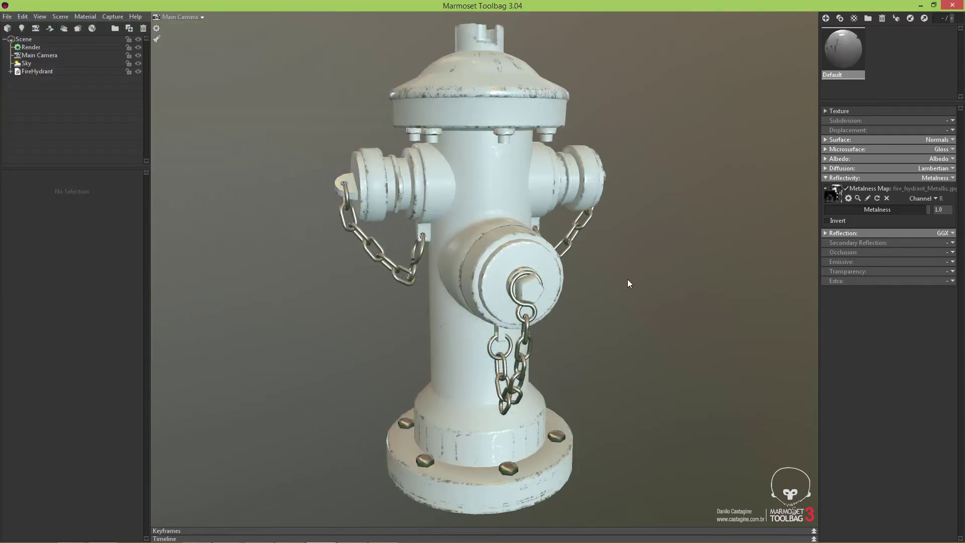
pyautogui.scroll(5, 628, 301)
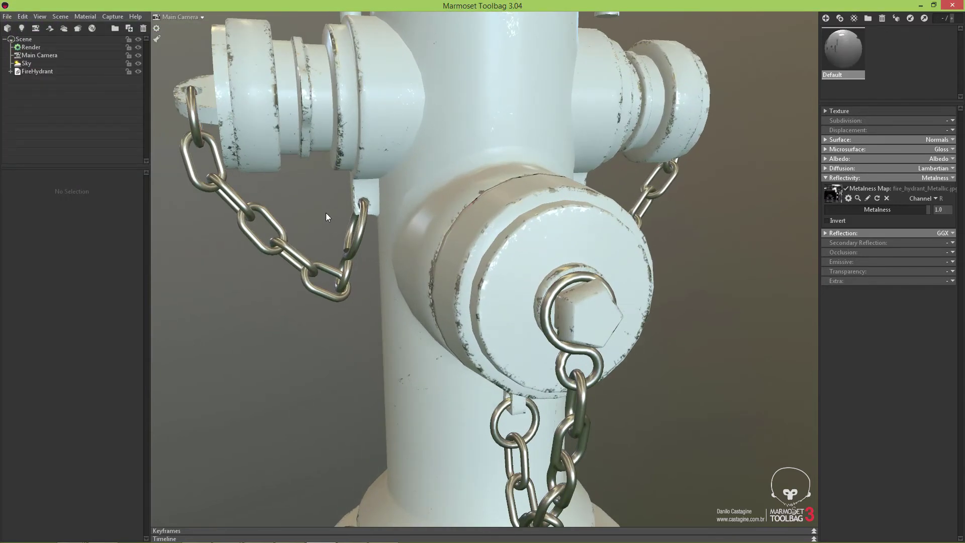
pyautogui.moveTo(315, 213); pyautogui.dragTo(323, 107, button='right')
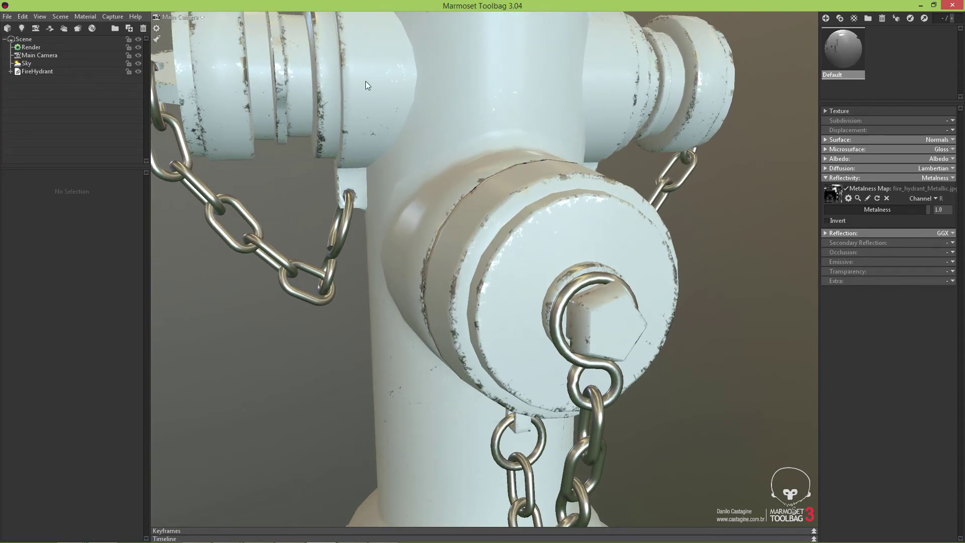
pyautogui.moveTo(327, 255); pyautogui.dragTo(310, 178, button='right')
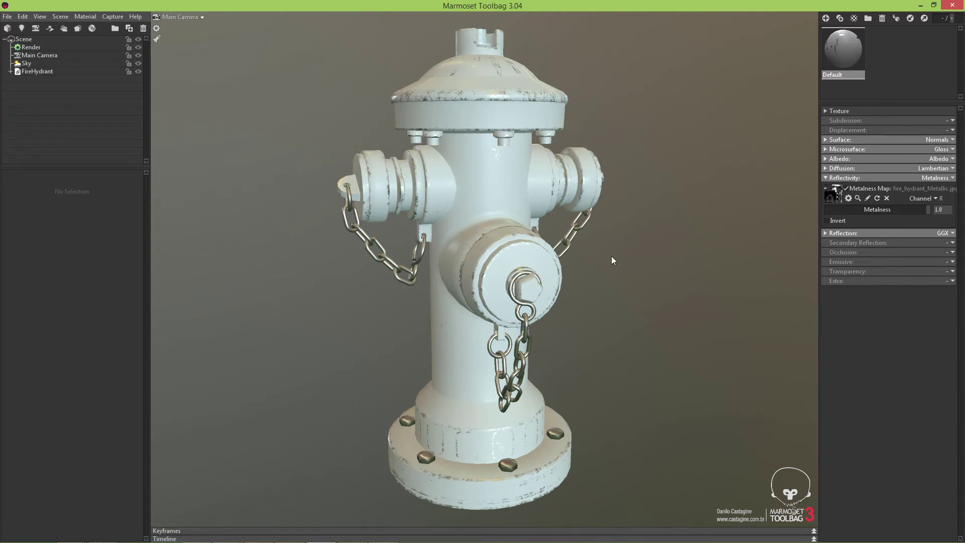
pyautogui.moveTo(611, 255)
pyautogui.keyDown('alt'); pyautogui.mouseDown(button='right')
pyautogui.moveTo(610, 276)
pyautogui.moveTo(610, 263)
pyautogui.mouseUp(button='right'); pyautogui.keyUp('alt')
pyautogui.moveTo(656, 290)
pyautogui.keyDown('shift'); pyautogui.mouseDown()
pyautogui.moveTo(599, 289)
pyautogui.moveTo(668, 310)
pyautogui.moveTo(644, 304)
pyautogui.moveTo(656, 310)
pyautogui.mouseUp(); pyautogui.keyUp('shift')
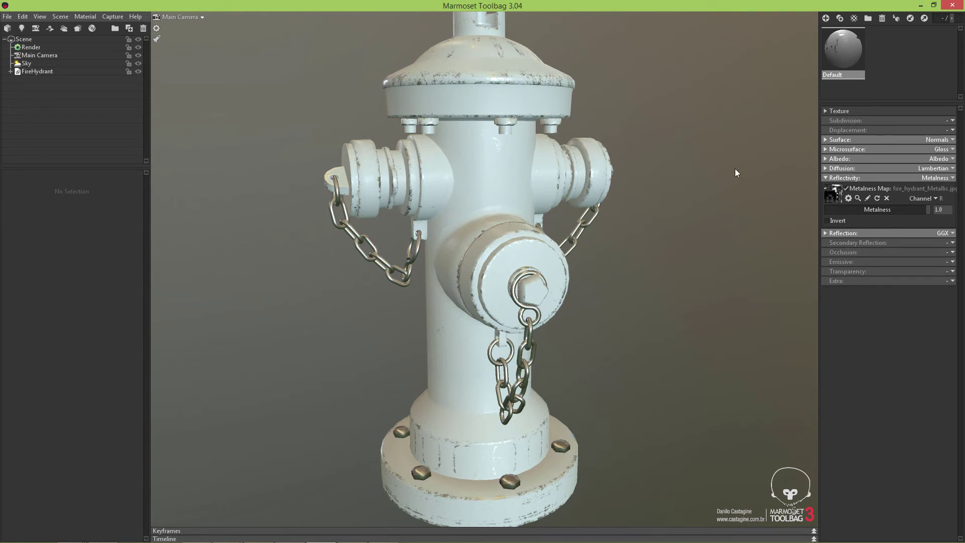
# Step: Keep the microsurface type as Gloss and load the fire_hydrant_Roughness texture as its gloss map
pyautogui.click(827, 150)
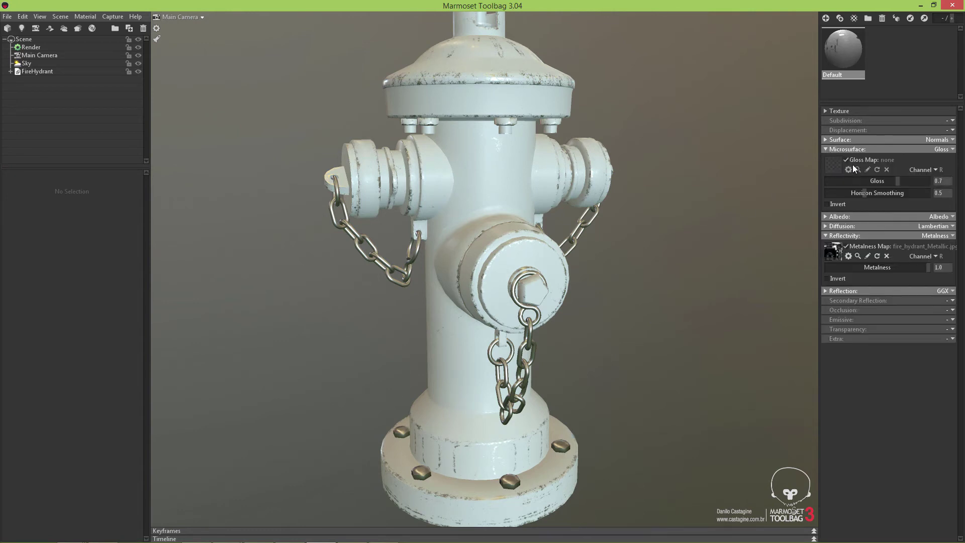
pyautogui.click(952, 149)
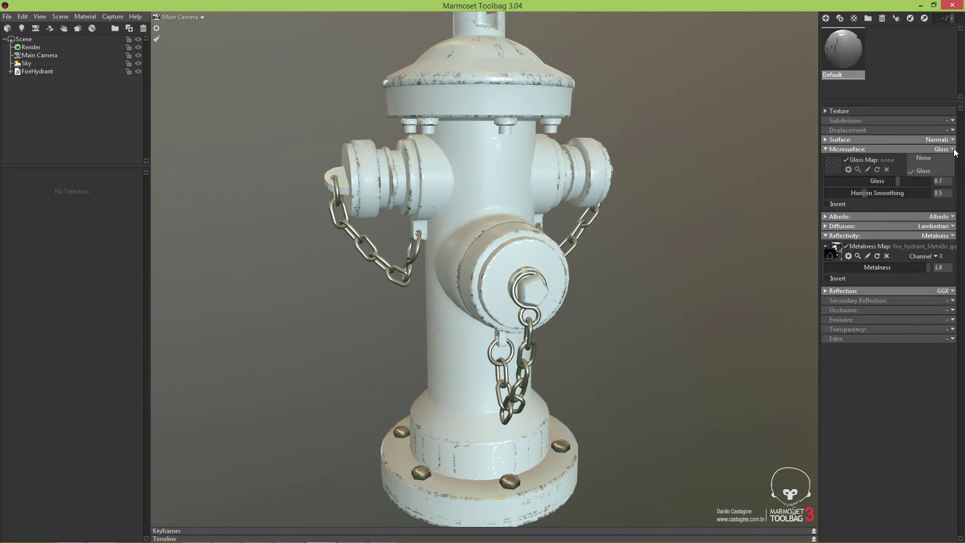
pyautogui.click(874, 378)
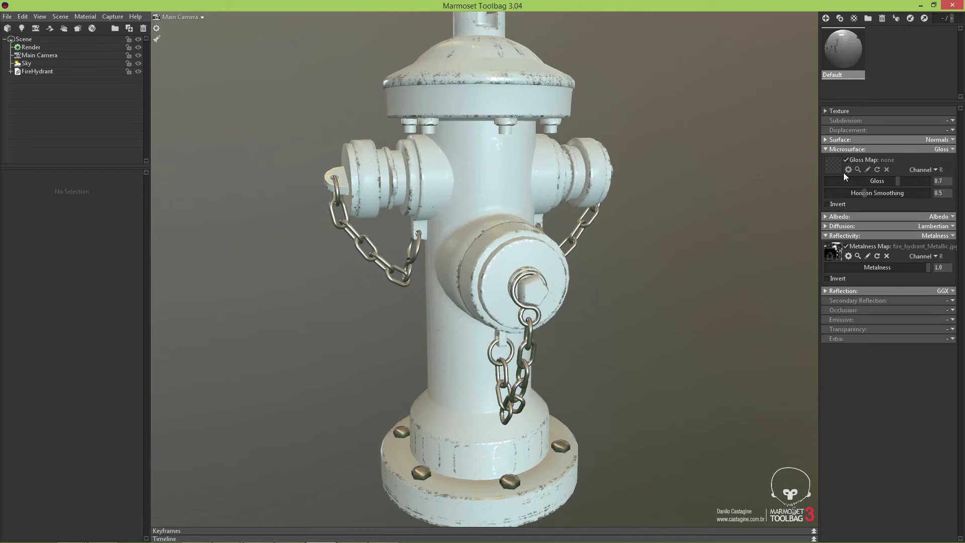
pyautogui.click(838, 166)
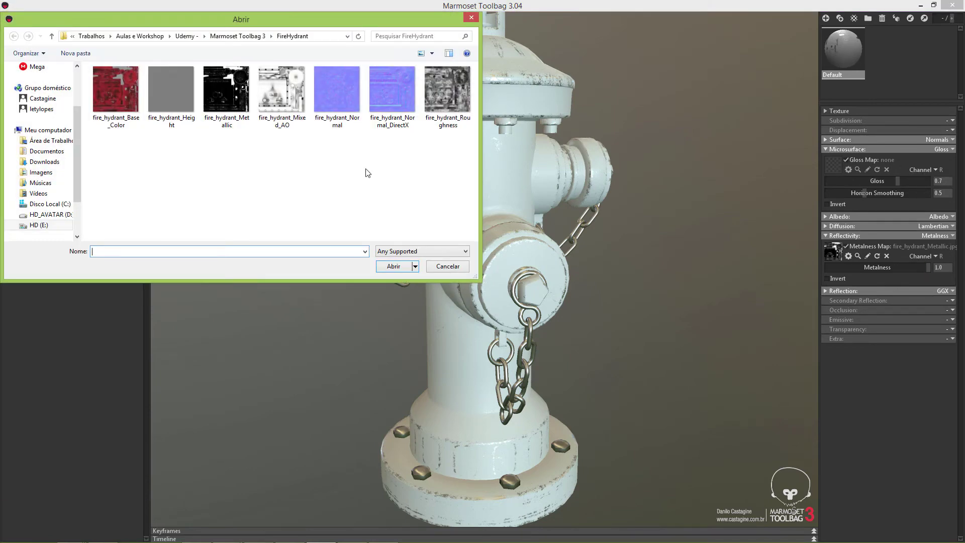
pyautogui.click(444, 96)
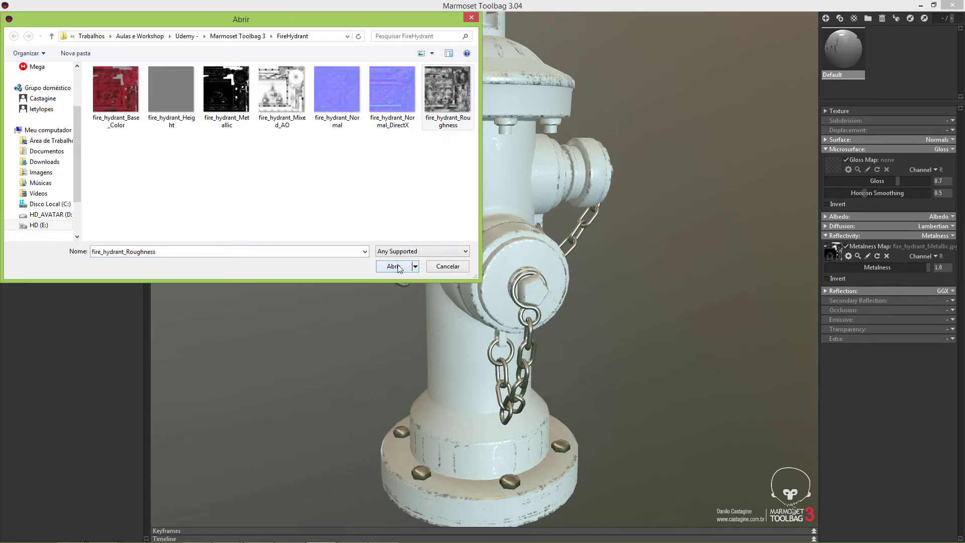
pyautogui.click(397, 266)
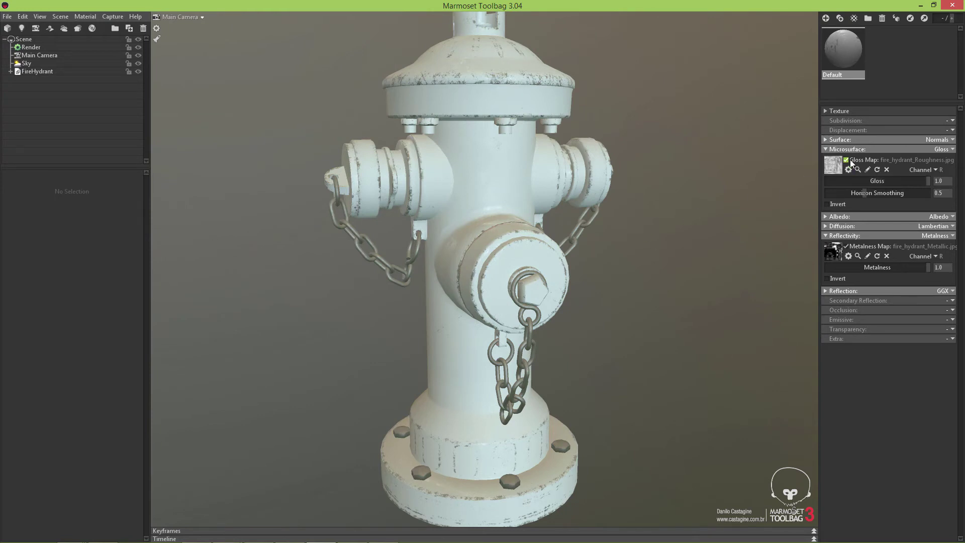
# Step: Invert the roughness texture in the gloss slot and inspect the hydrant's reflections up close
pyautogui.click(826, 204)
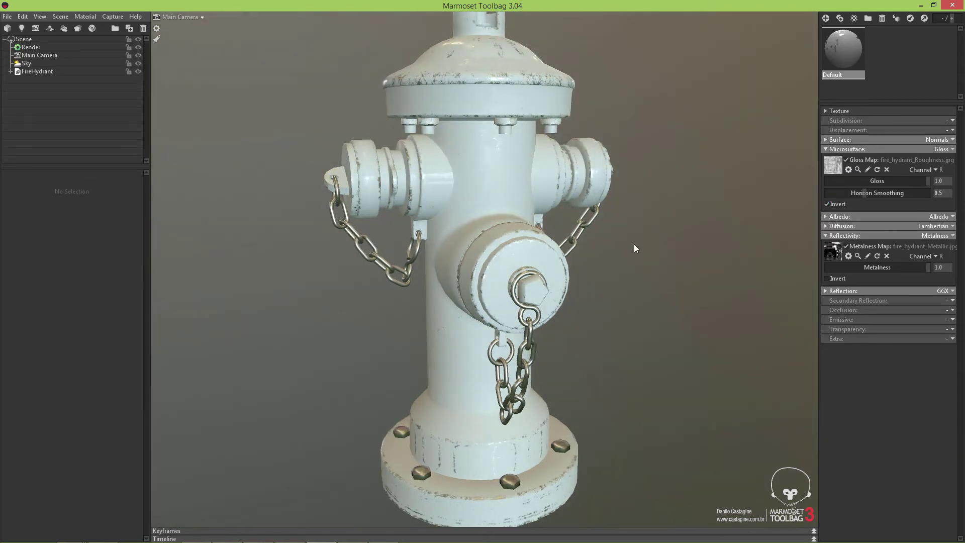
pyautogui.scroll(5, 638, 281)
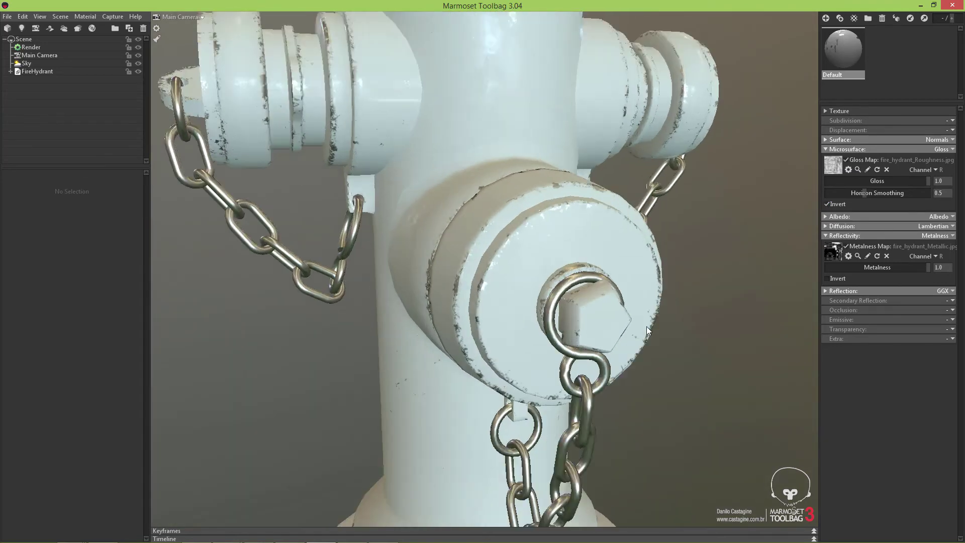
pyautogui.scroll(-3, 646, 327)
pyautogui.moveTo(725, 198); pyautogui.dragTo(728, 293)
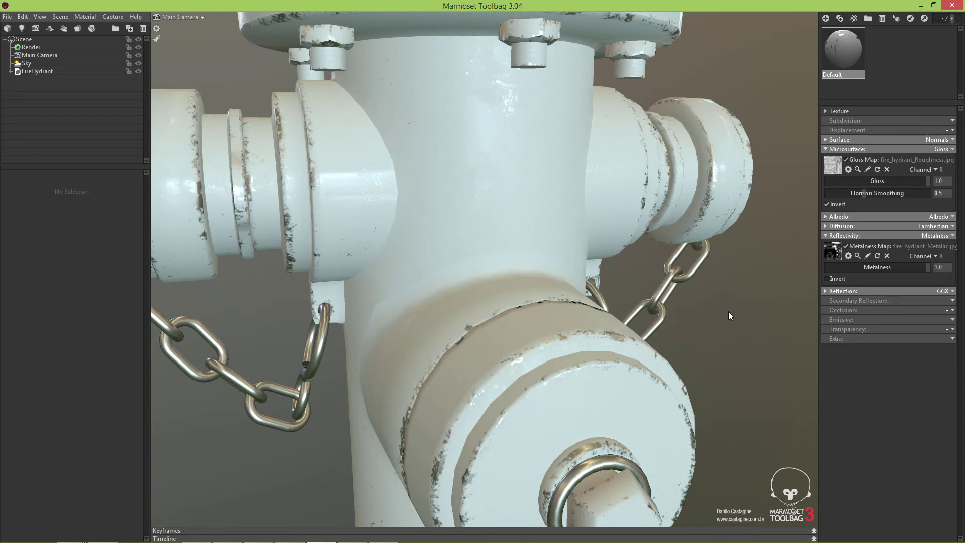
pyautogui.scroll(-3, 715, 308)
pyautogui.scroll(-3, 716, 291)
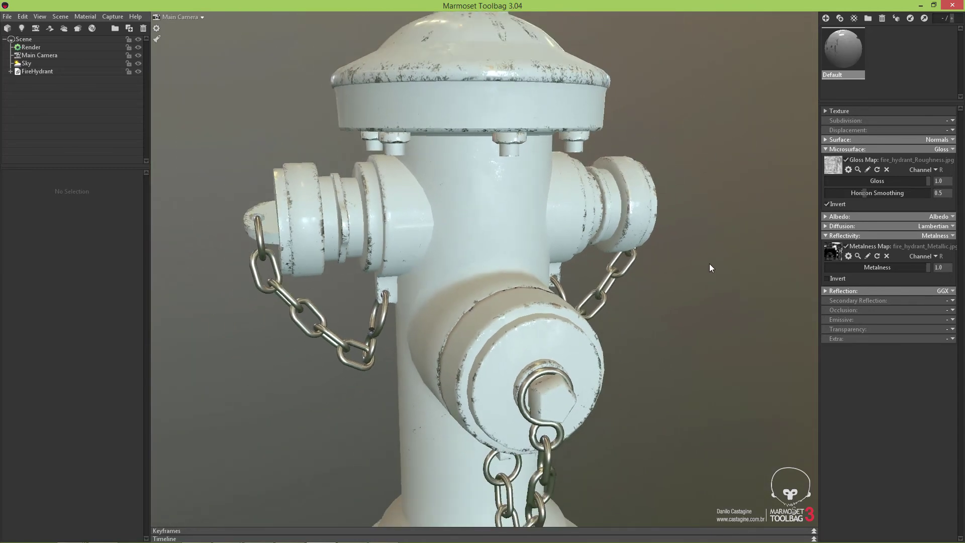
pyautogui.scroll(4, 706, 274)
# Step: Toggle the gloss map and its inversion off and back on for comparison, and inspect the hydrant's reflections under rotated lighting
pyautogui.click(846, 160)
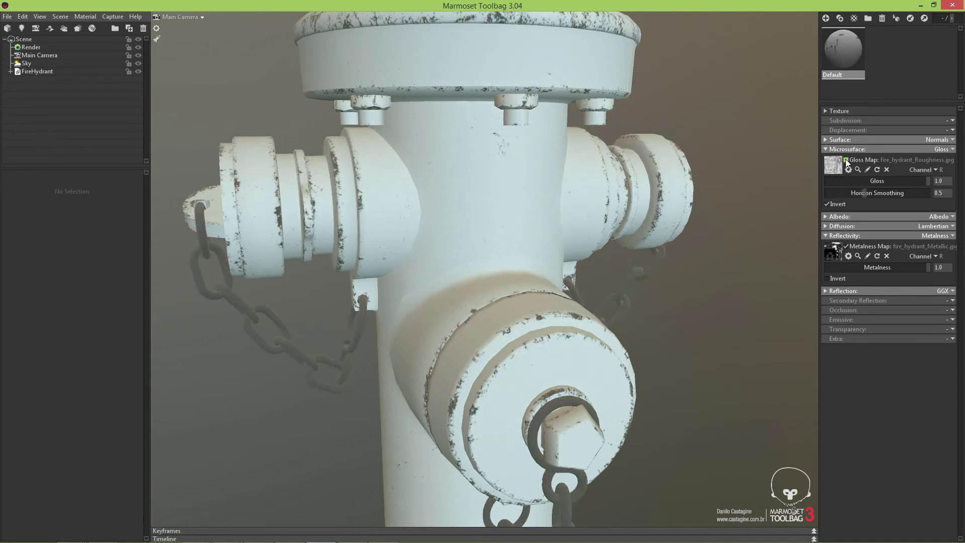
pyautogui.click(825, 204)
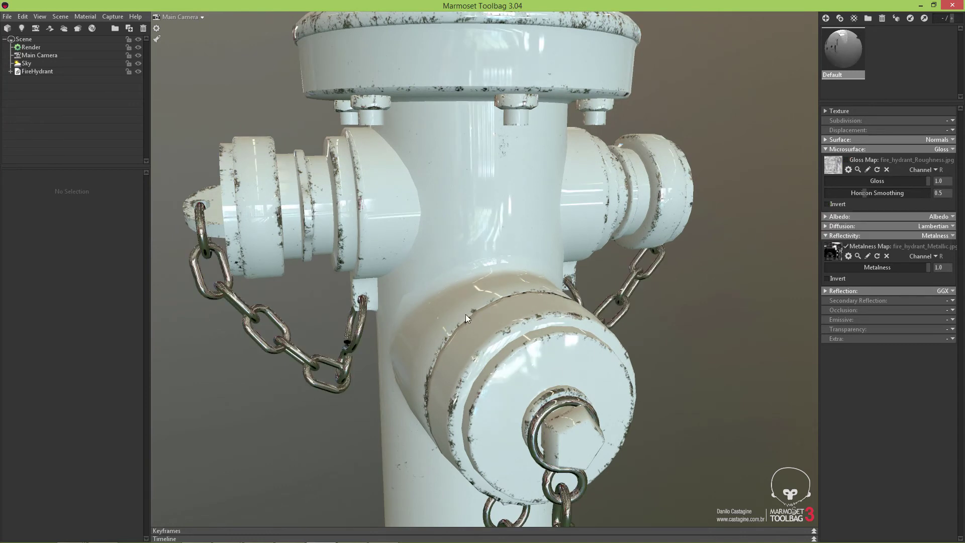
pyautogui.click(826, 204)
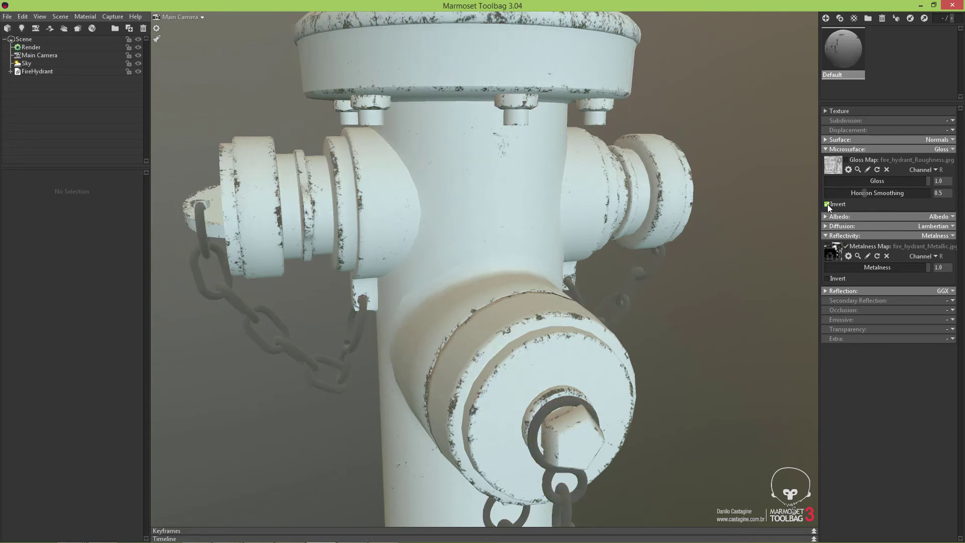
pyautogui.click(846, 160)
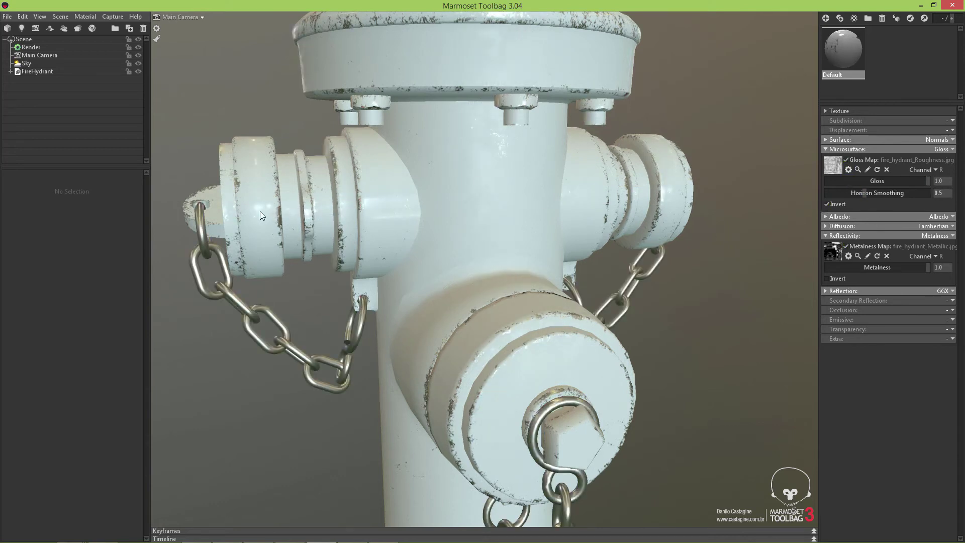
pyautogui.keyDown('shift'); pyautogui.moveTo(628, 295); pyautogui.dragTo(689, 289); pyautogui.keyUp('shift')
pyautogui.moveTo(688, 289); pyautogui.dragTo(707, 378, button='right')
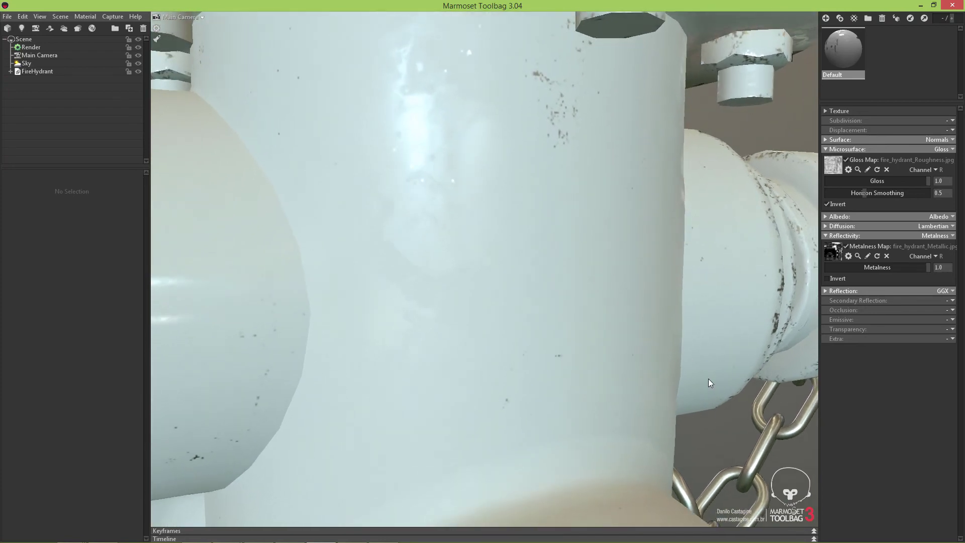
pyautogui.keyDown('shift'); pyautogui.moveTo(710, 376); pyautogui.dragTo(731, 413); pyautogui.keyUp('shift')
pyautogui.moveTo(731, 413); pyautogui.dragTo(640, 323, button='right')
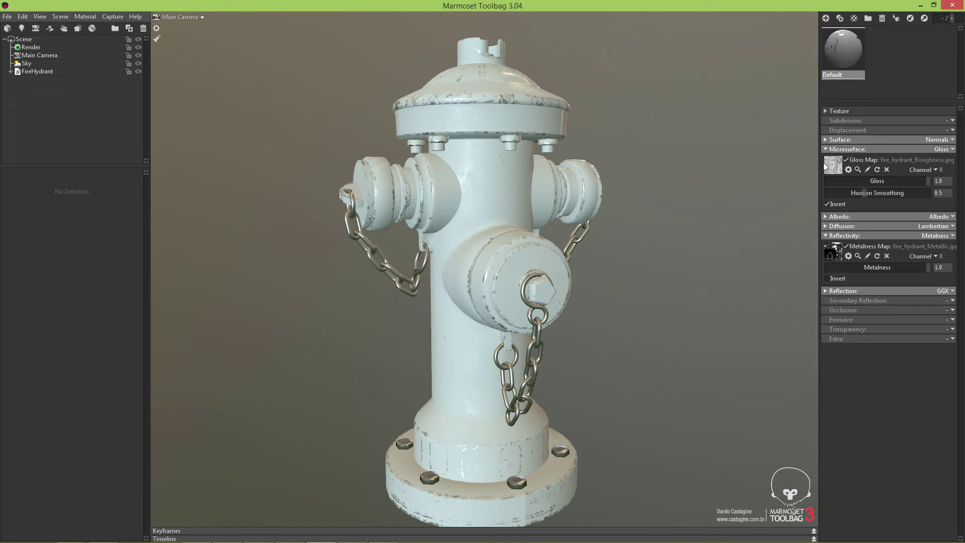
# Step: Load the fire_hydrant_Normal_DirectX texture as the material's normal map and inspect the surface relief from different angles
pyautogui.click(824, 140)
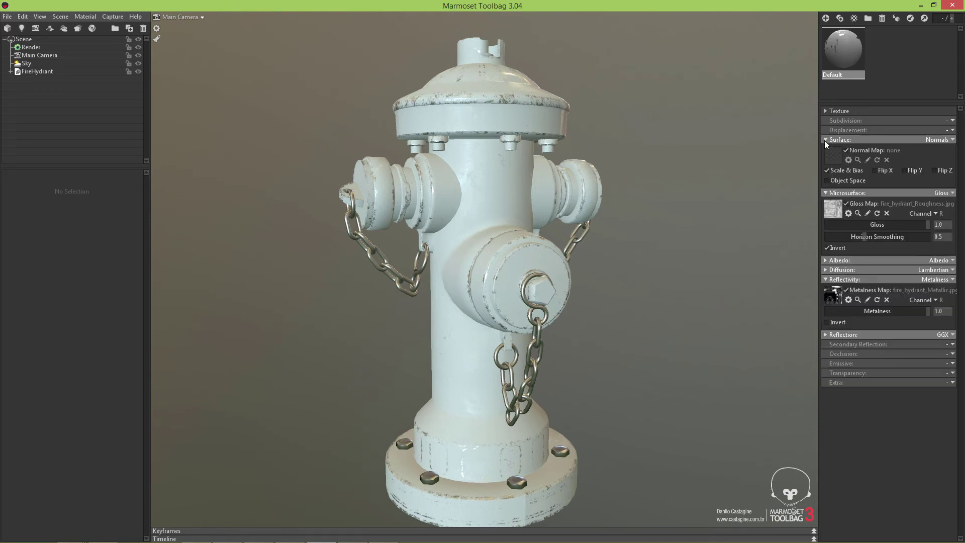
pyautogui.click(833, 157)
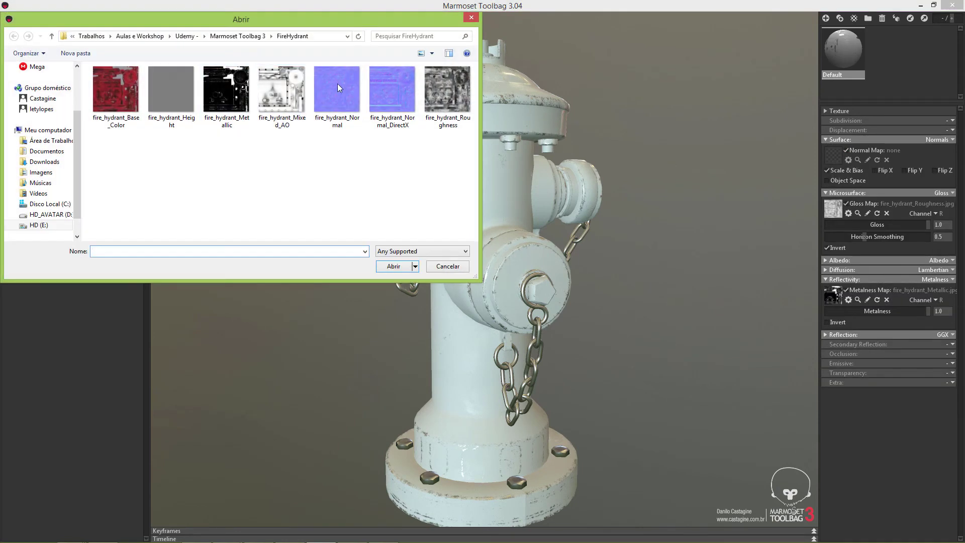
pyautogui.click(393, 97)
pyautogui.click(388, 266)
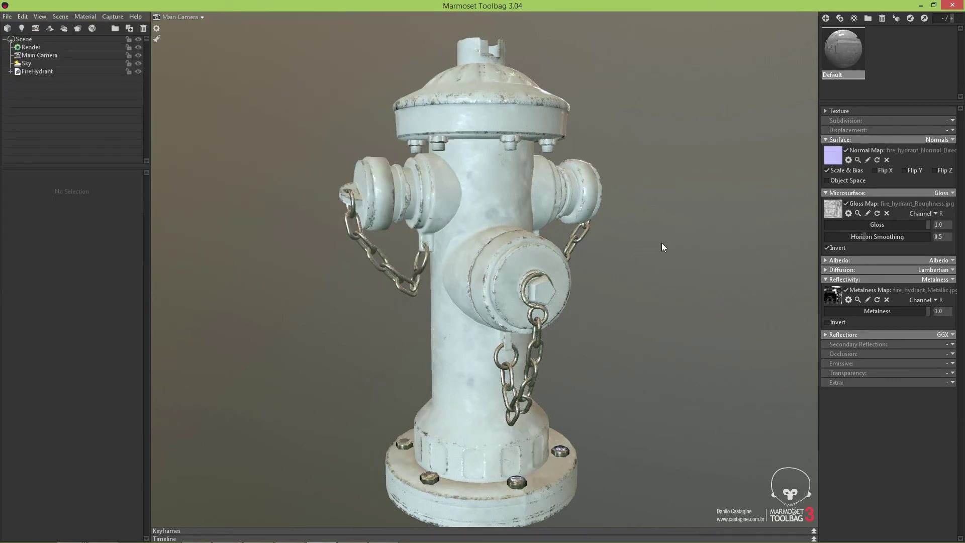
pyautogui.moveTo(662, 244); pyautogui.dragTo(663, 186)
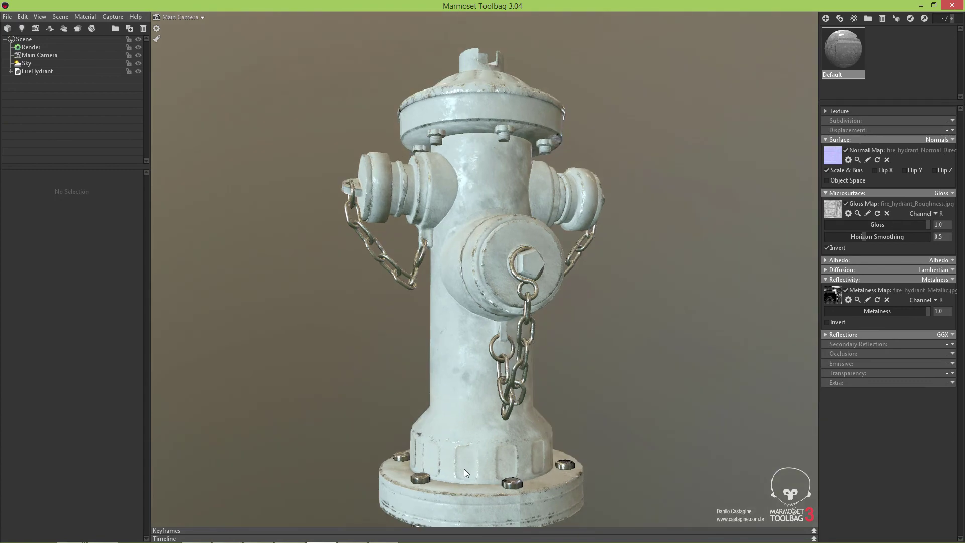
pyautogui.moveTo(640, 202); pyautogui.dragTo(693, 257)
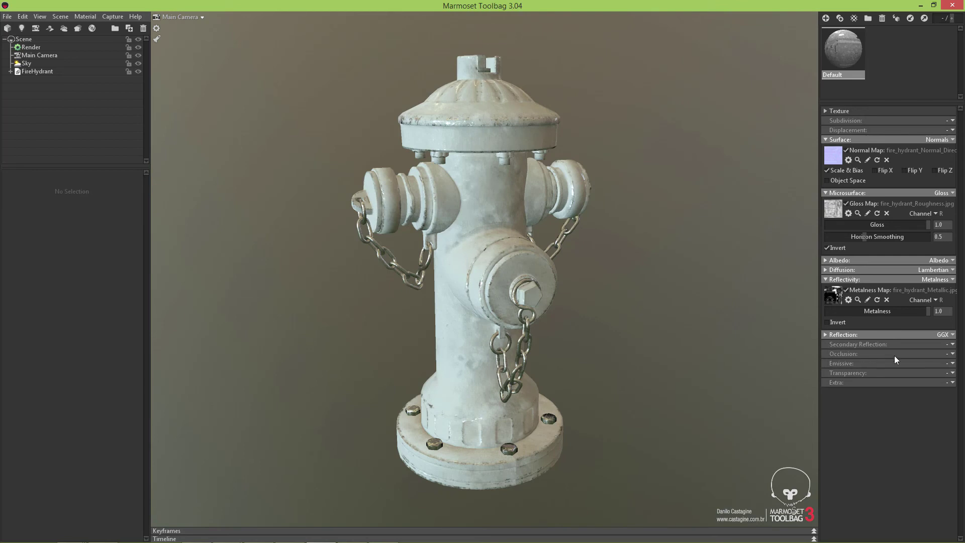
# Step: Enable Occlusion on the material, switch off its cavity map and load the fire_hydrant_Mixed_AO texture as the occlusion map
pyautogui.click(952, 354)
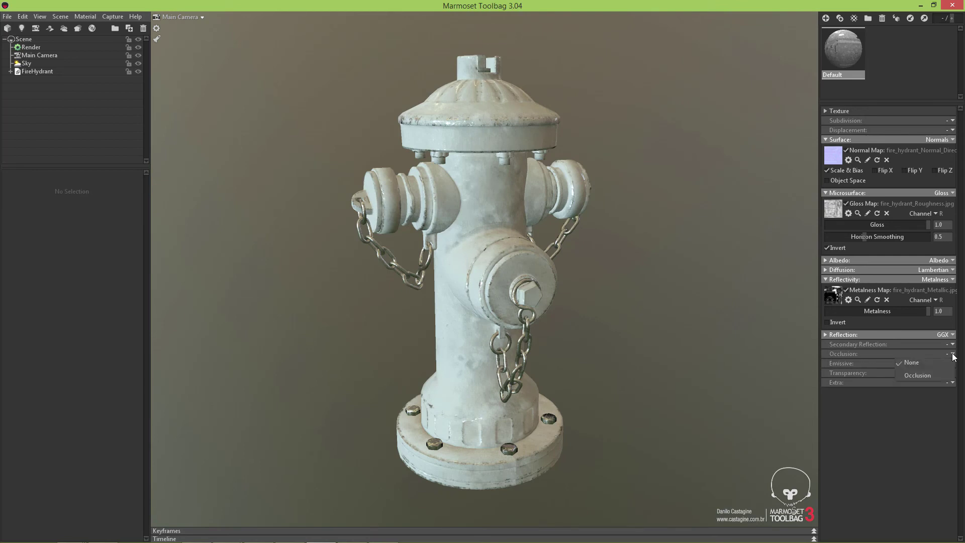
pyautogui.click(924, 375)
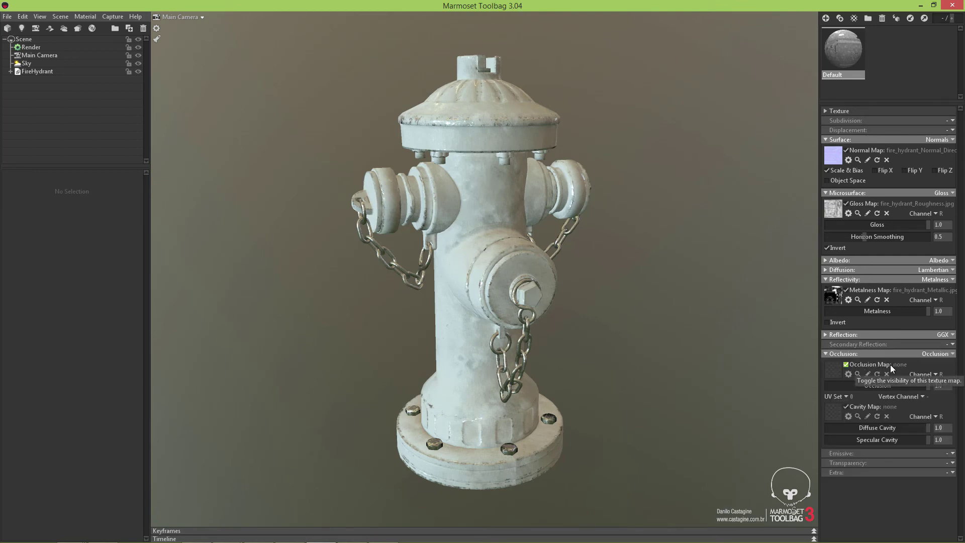
pyautogui.click(847, 407)
pyautogui.click(833, 370)
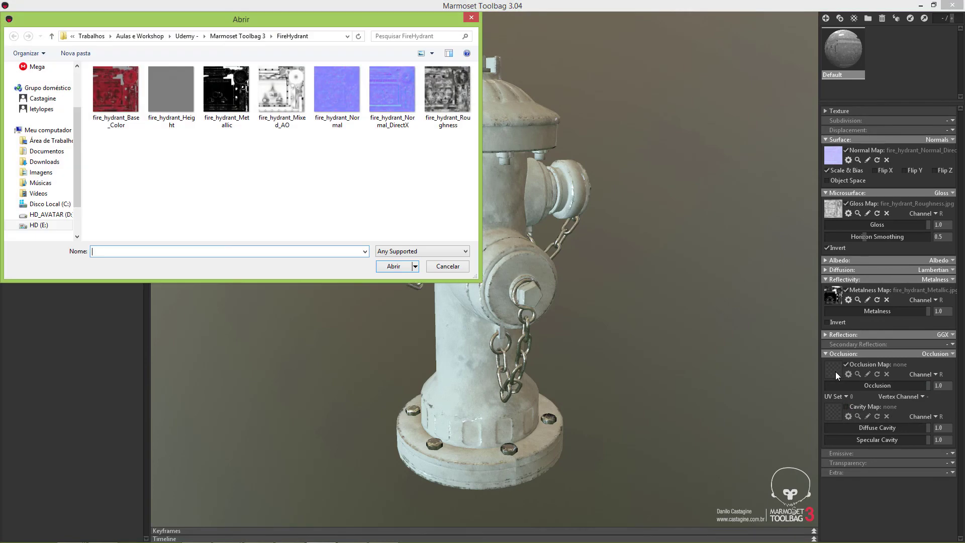
pyautogui.click(290, 114)
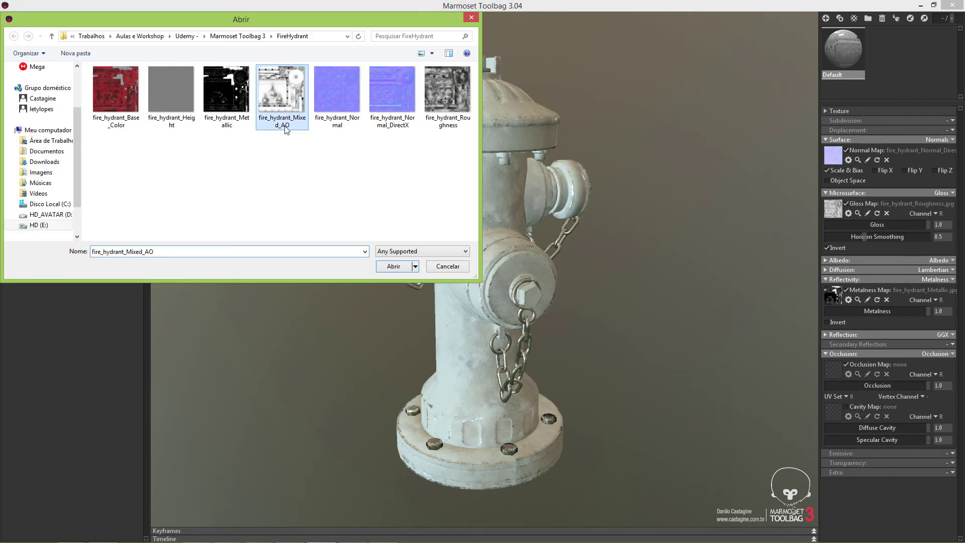
pyautogui.click(393, 266)
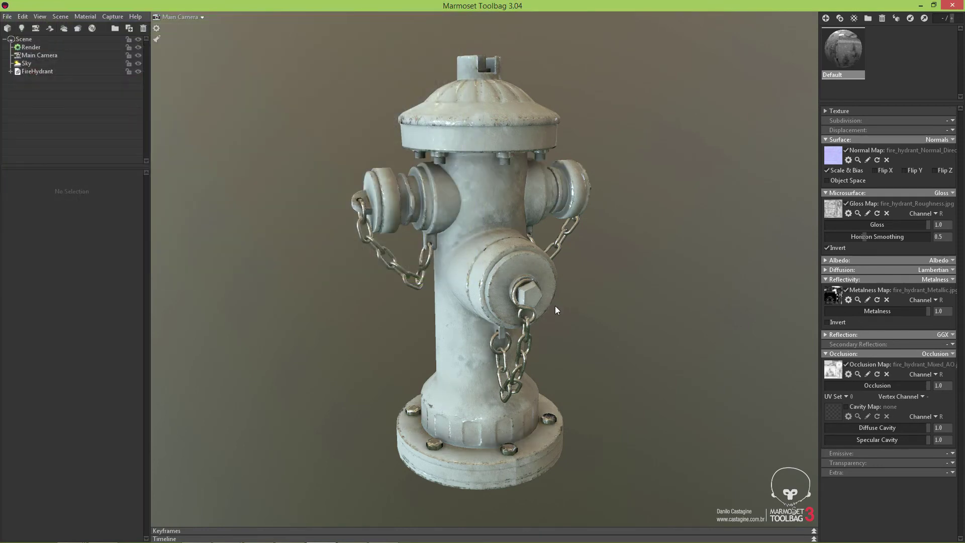
pyautogui.scroll(3, 664, 325)
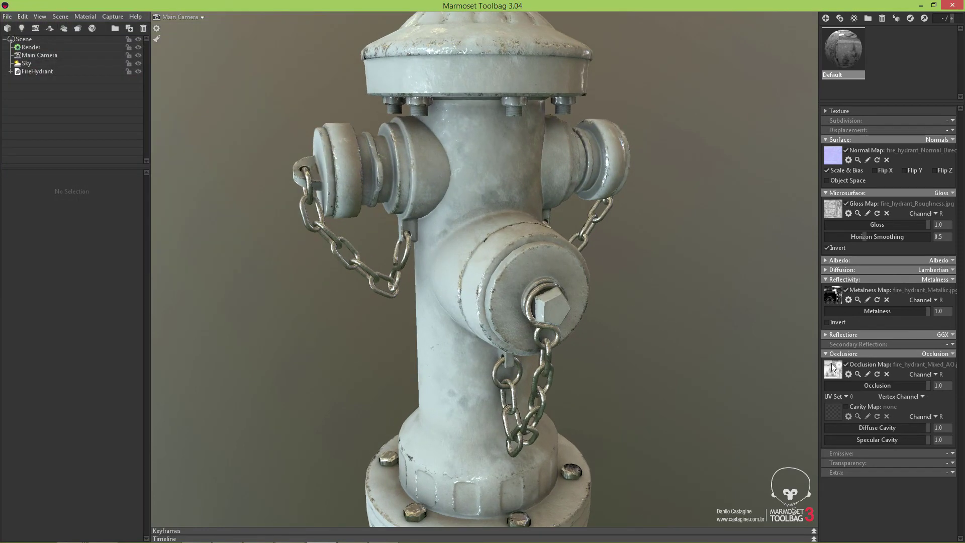
# Step: Set the occlusion strength to 0.871 and check the hydrant's shading while rotating the sky lighting
pyautogui.moveTo(859, 385); pyautogui.dragTo(915, 385)
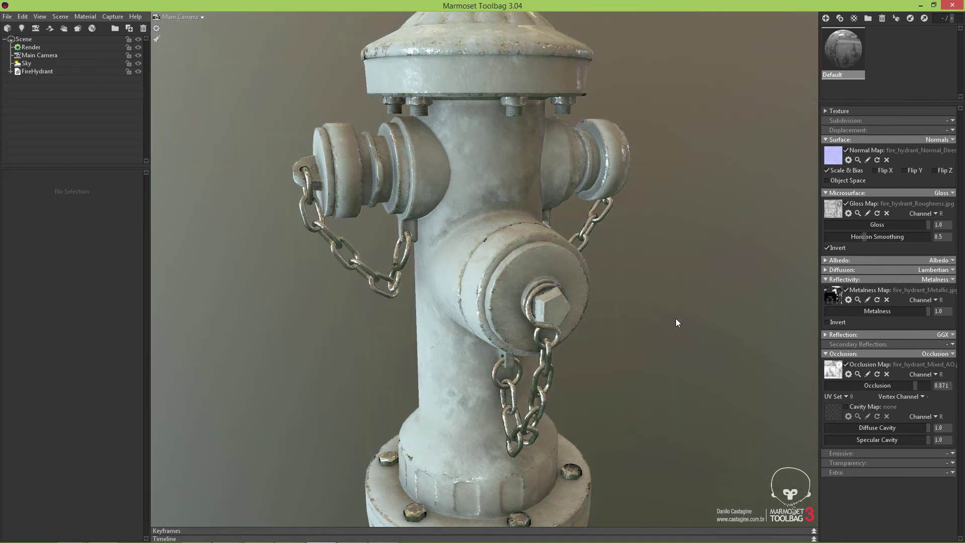
pyautogui.moveTo(675, 318)
pyautogui.mouseDown(button='right')
pyautogui.moveTo(653, 257)
pyautogui.moveTo(649, 287)
pyautogui.mouseUp(button='right')
pyautogui.moveTo(649, 288)
pyautogui.keyDown('shift'); pyautogui.mouseDown()
pyautogui.moveTo(731, 367)
pyautogui.moveTo(674, 364)
pyautogui.moveTo(747, 378)
pyautogui.moveTo(717, 369)
pyautogui.mouseUp(); pyautogui.keyUp('shift')
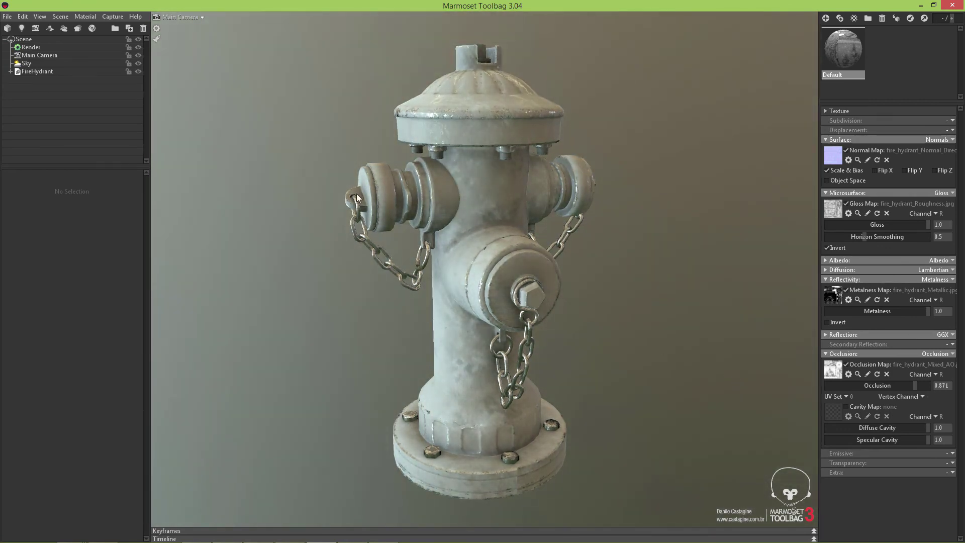
pyautogui.moveTo(660, 310)
pyautogui.keyDown('shift'); pyautogui.mouseDown()
pyautogui.moveTo(618, 306)
pyautogui.moveTo(661, 323)
pyautogui.moveTo(713, 322)
pyautogui.moveTo(648, 306)
pyautogui.moveTo(665, 297)
pyautogui.moveTo(677, 308)
pyautogui.moveTo(693, 304)
pyautogui.moveTo(667, 304)
pyautogui.moveTo(682, 273)
pyautogui.moveTo(640, 291)
pyautogui.moveTo(647, 297)
pyautogui.mouseUp(); pyautogui.keyUp('shift')
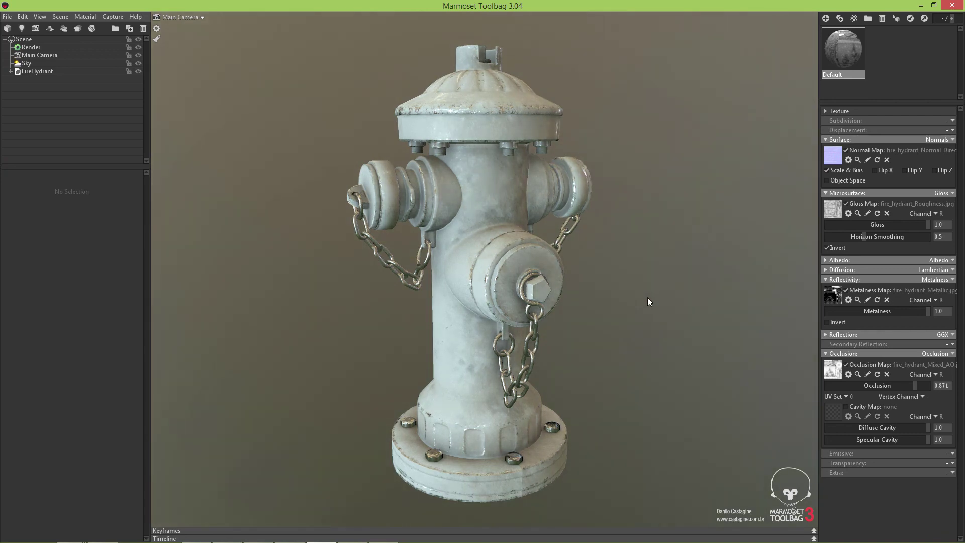
# Step: Load the fire_hydrant_Base_Color texture as the albedo map and inspect the painted hydrant under rotated lighting and up close
pyautogui.click(824, 260)
pyautogui.click(830, 276)
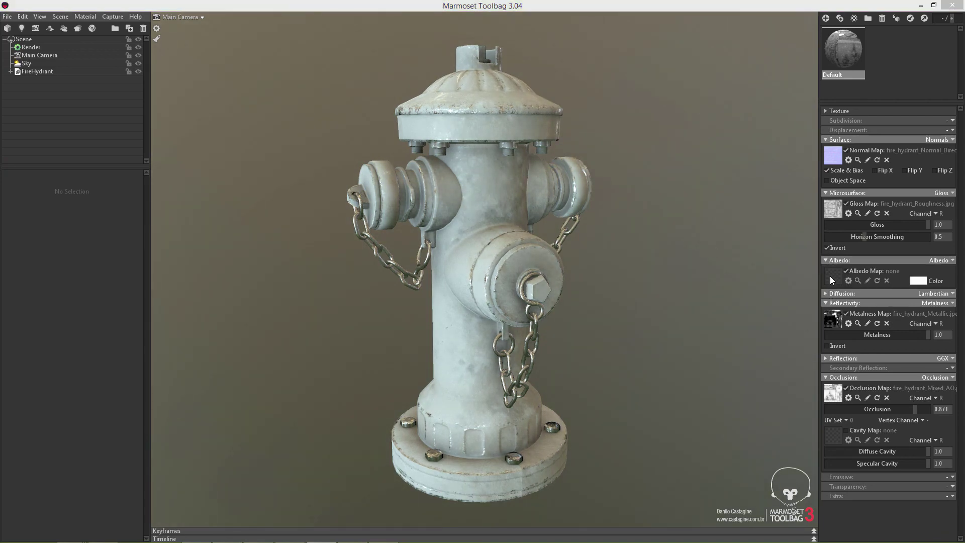
pyautogui.click(113, 96)
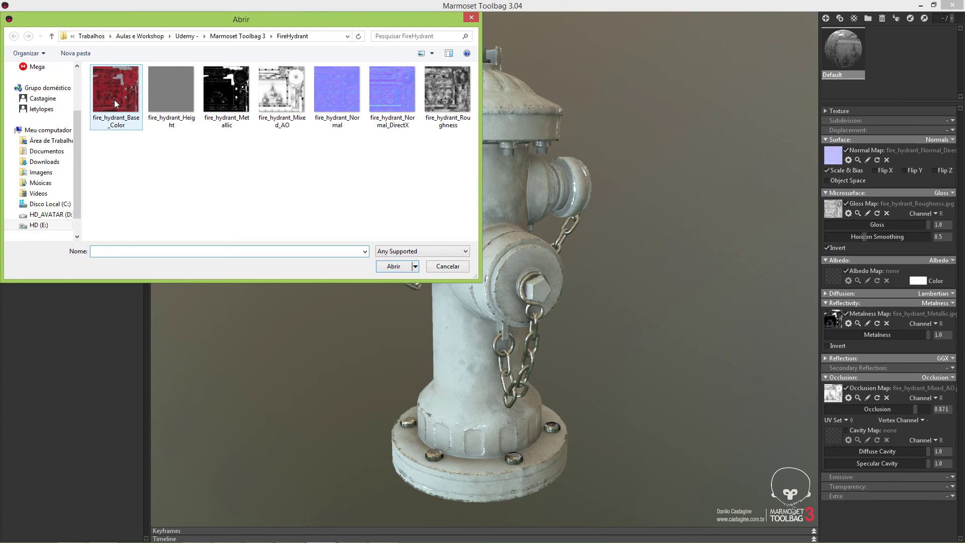
pyautogui.click(395, 266)
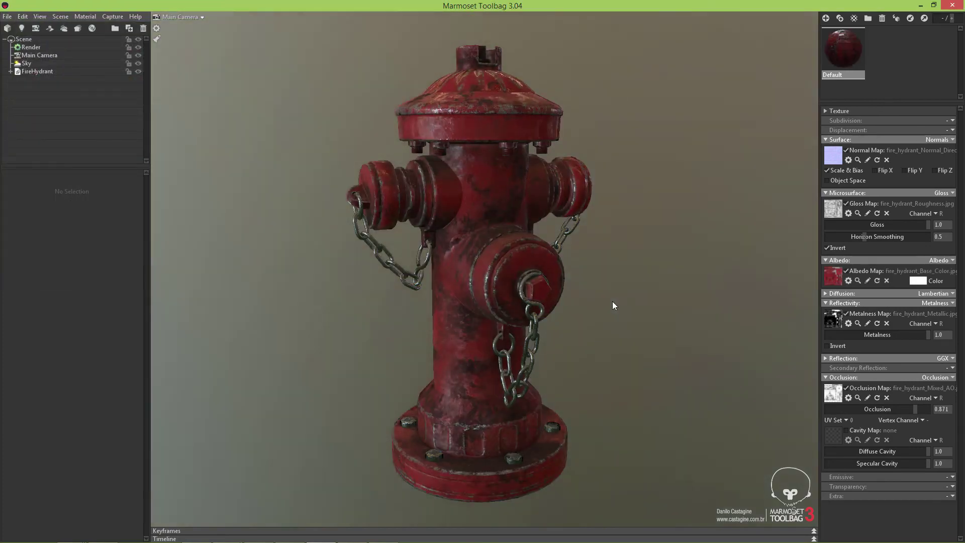
pyautogui.moveTo(612, 301)
pyautogui.keyDown('shift'); pyautogui.mouseDown()
pyautogui.moveTo(454, 304)
pyautogui.moveTo(648, 321)
pyautogui.moveTo(560, 325)
pyautogui.moveTo(414, 306)
pyautogui.moveTo(635, 306)
pyautogui.mouseUp(); pyautogui.keyUp('shift')
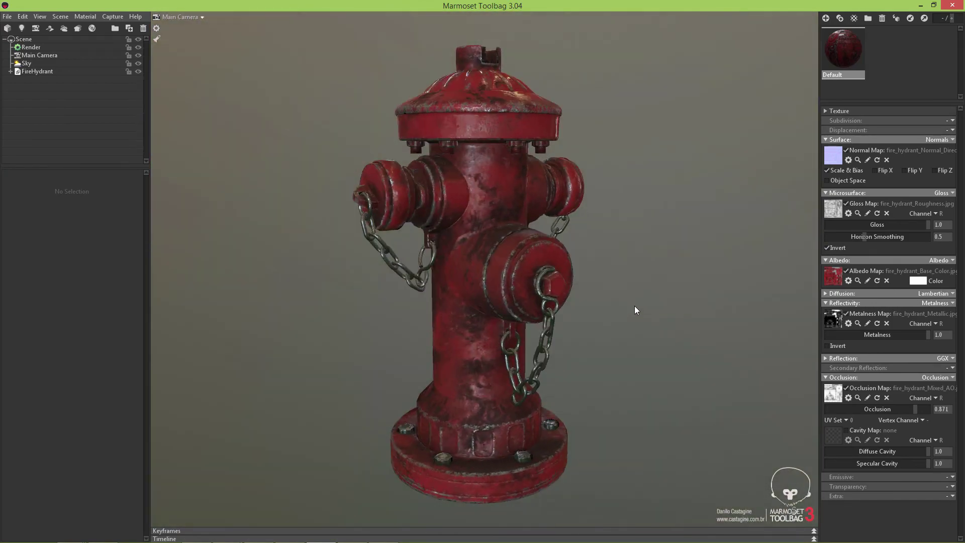
pyautogui.moveTo(634, 305); pyautogui.dragTo(636, 367, button='right')
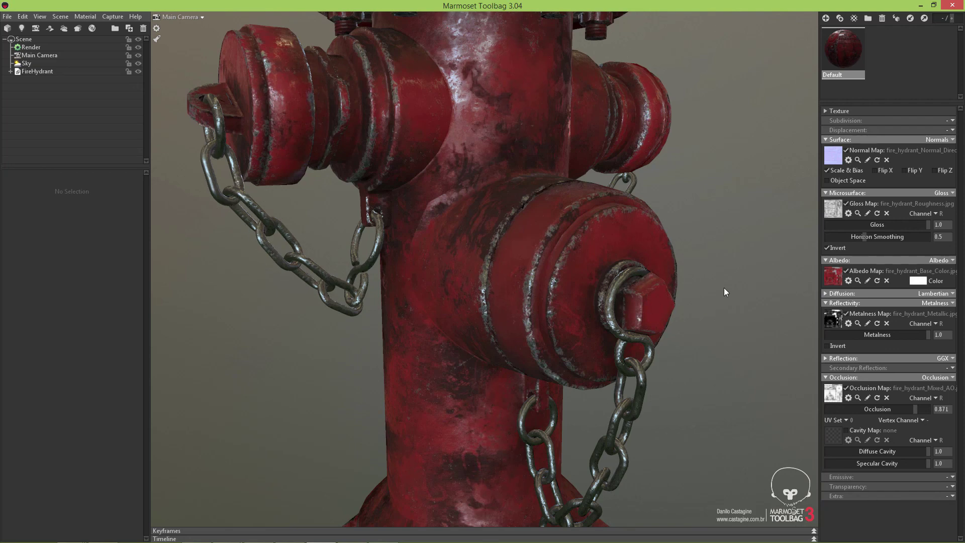
pyautogui.scroll(-5, 724, 287)
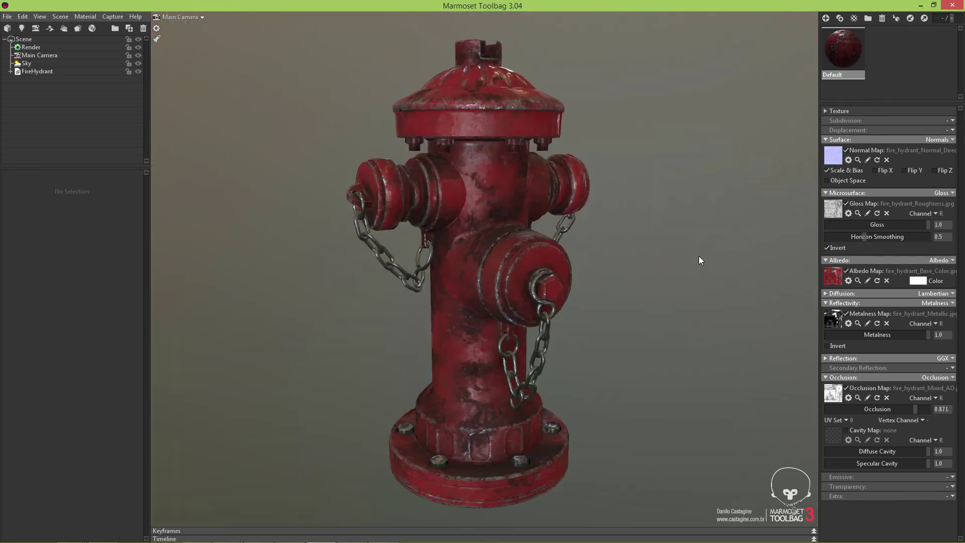